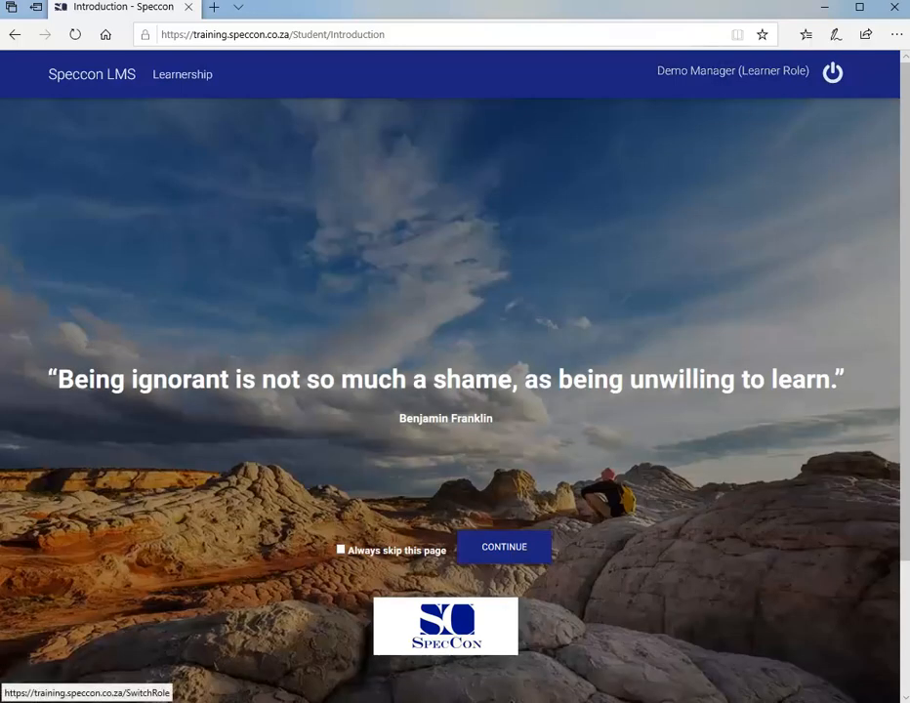
Step: Switch to the Learner role and continue past the introduction page to the learner home page
left_click(733, 72)
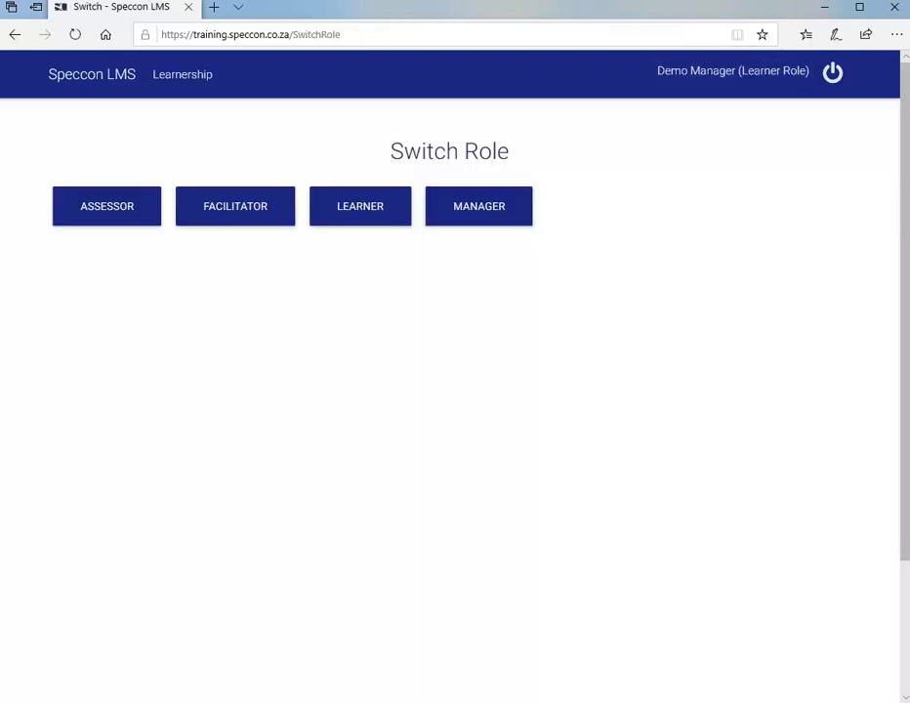
left_click(360, 206)
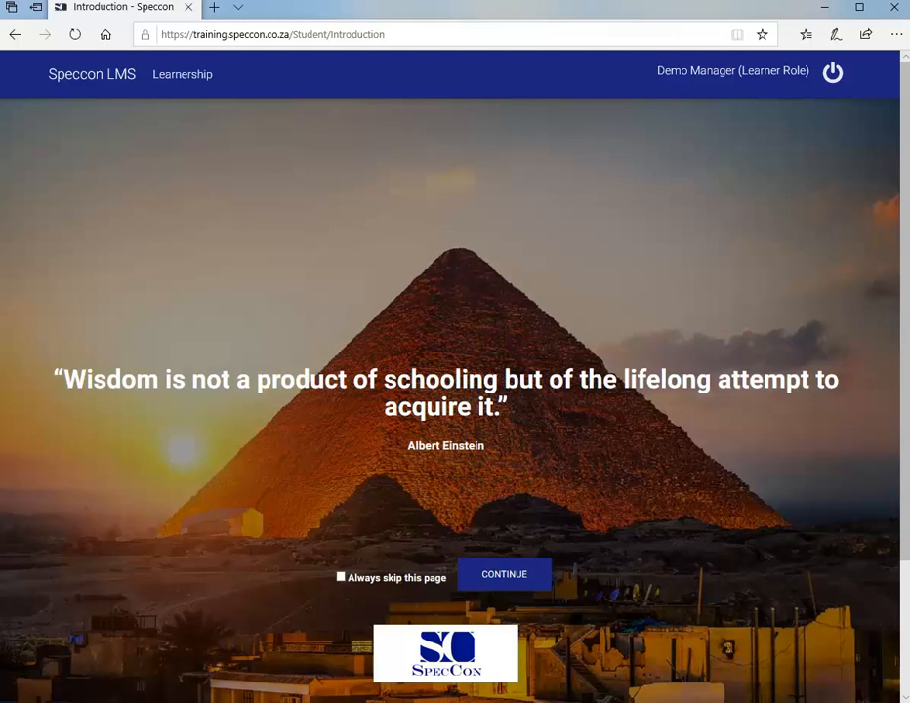
left_click(504, 576)
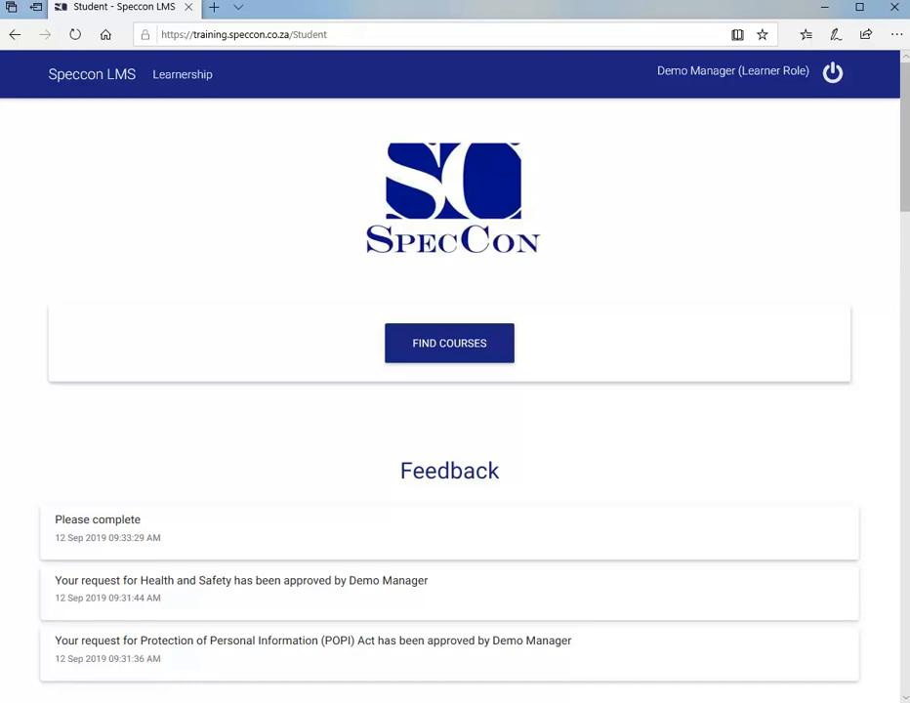
left_click(15, 34)
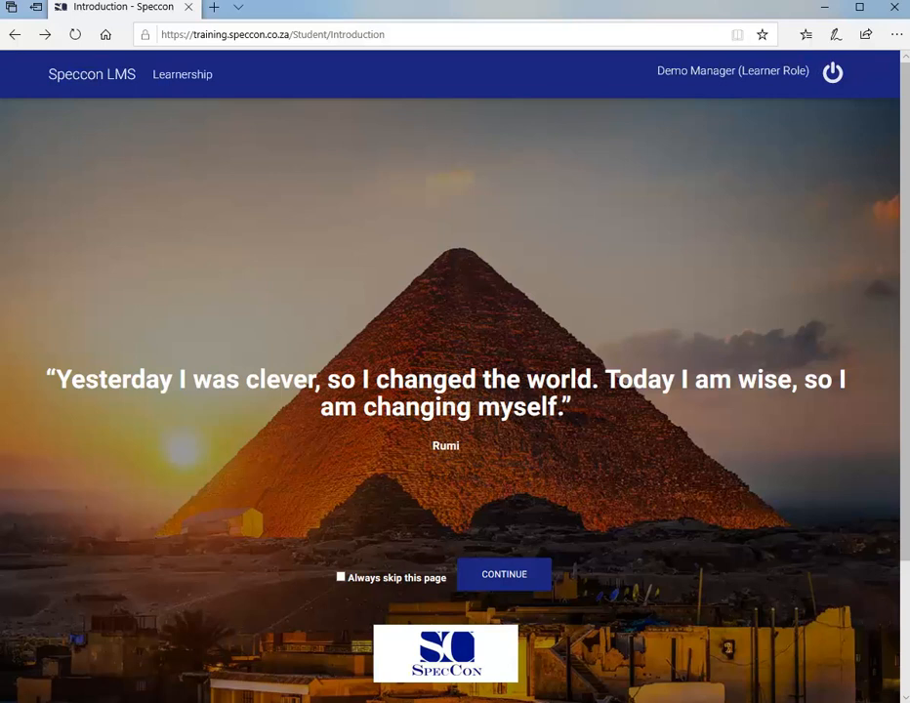
left_click(44, 34)
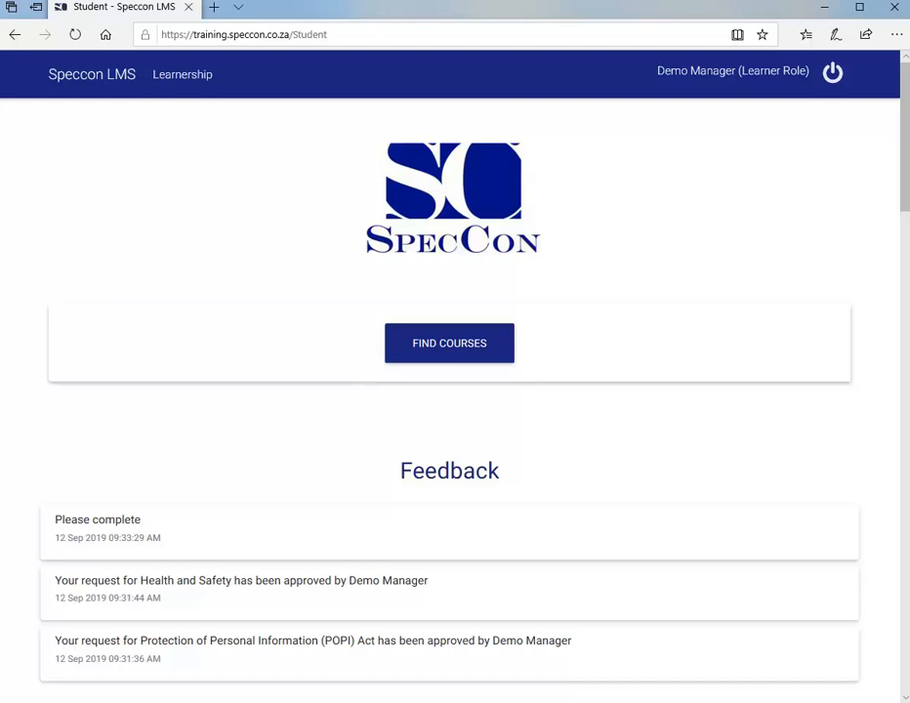
Step: Find the Health and Safety classroom course in Johannesburg and open its event at WSP Sandton
left_click(449, 343)
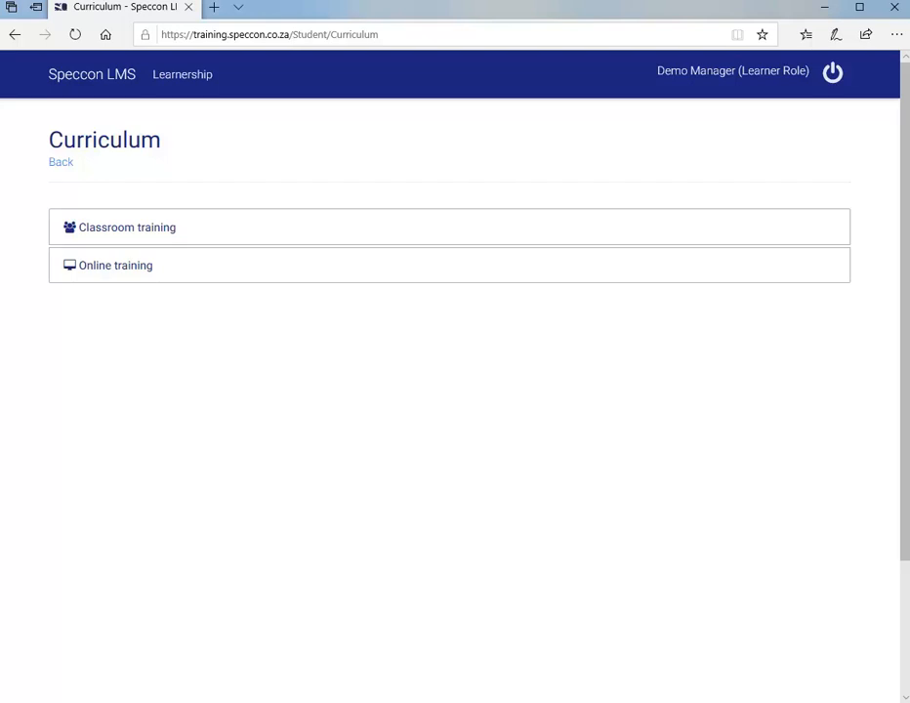
left_click(127, 226)
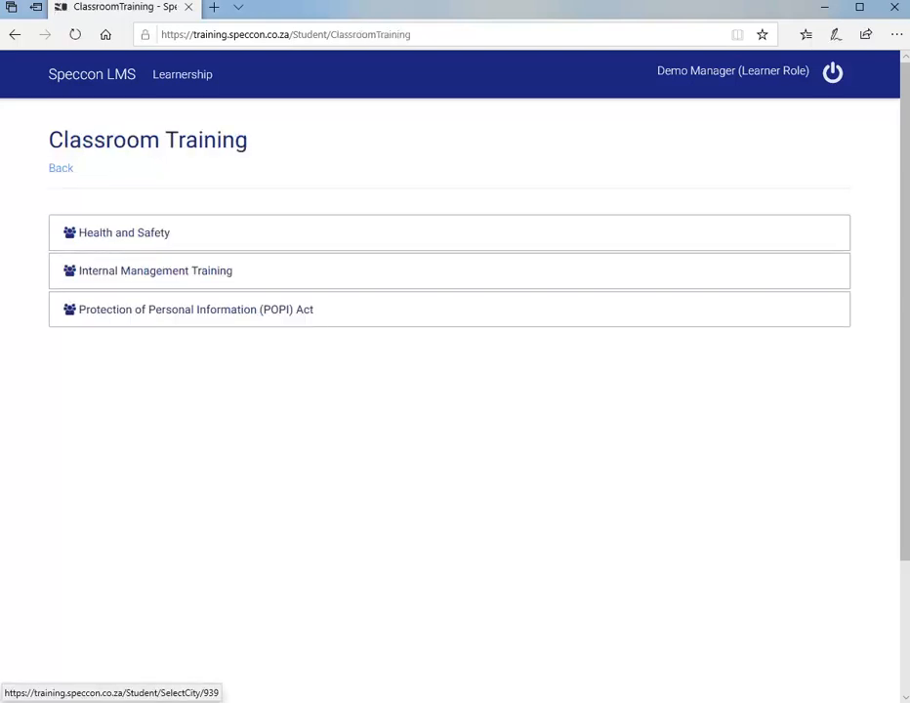
left_click(124, 232)
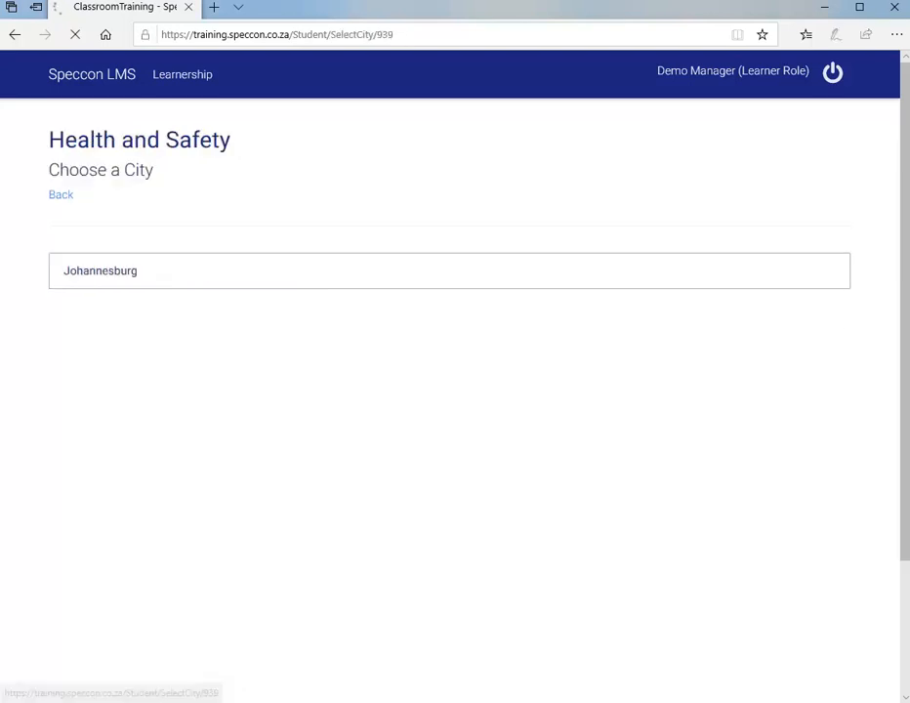
left_click(99, 270)
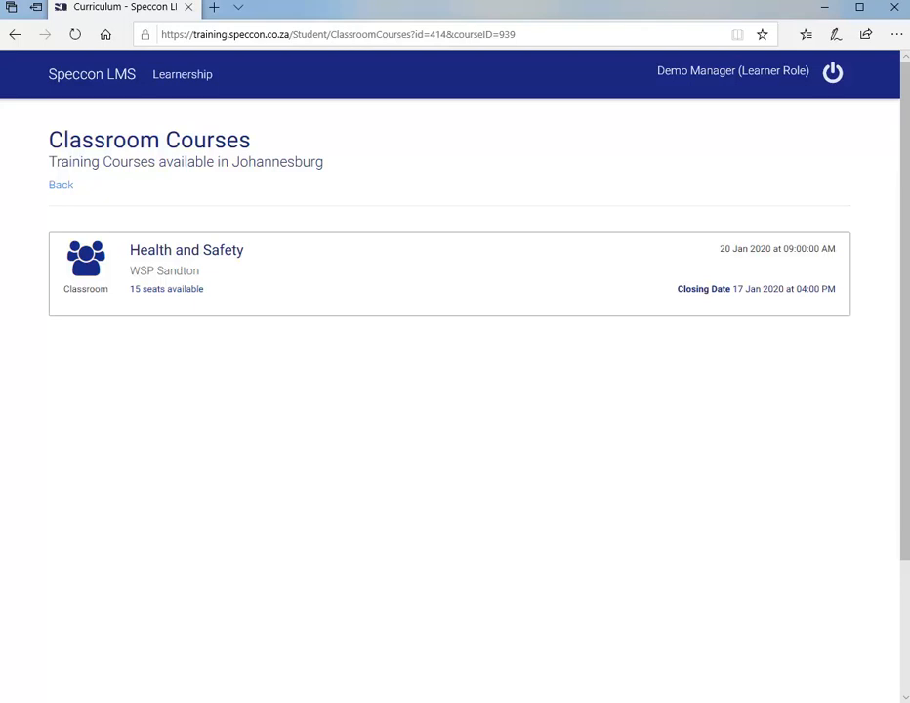
left_click(187, 251)
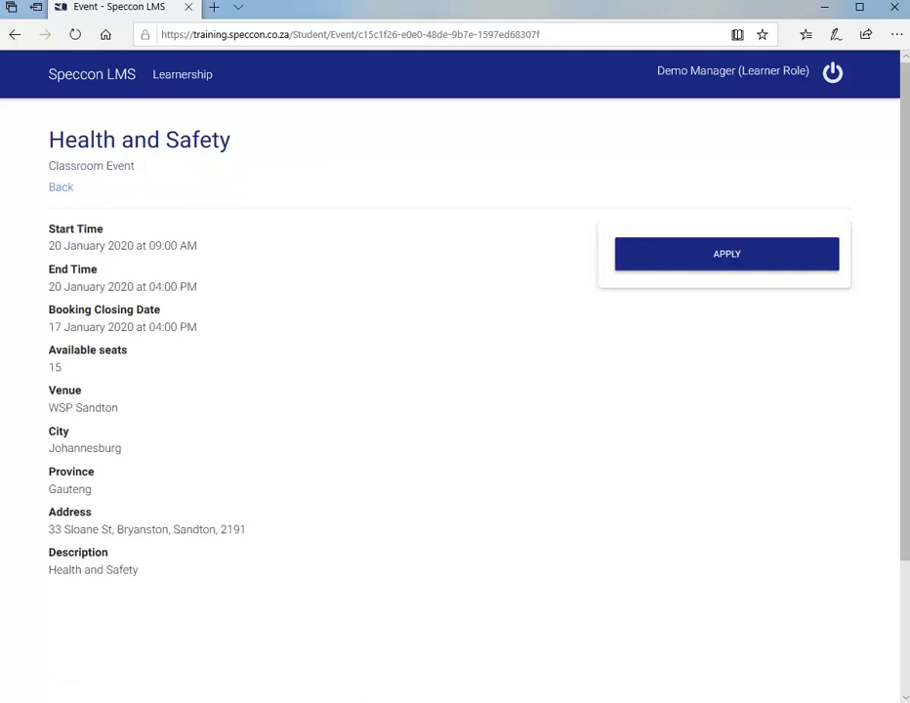
Step: Apply for the Health and Safety classroom event, submit the booking request and return to the event details
left_click(727, 254)
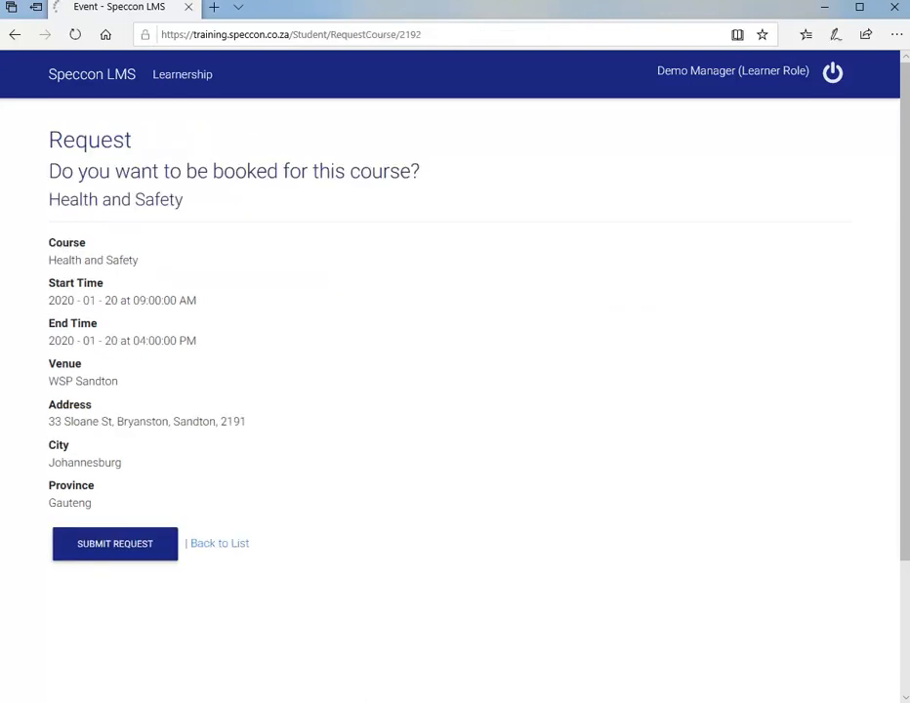
left_click(115, 544)
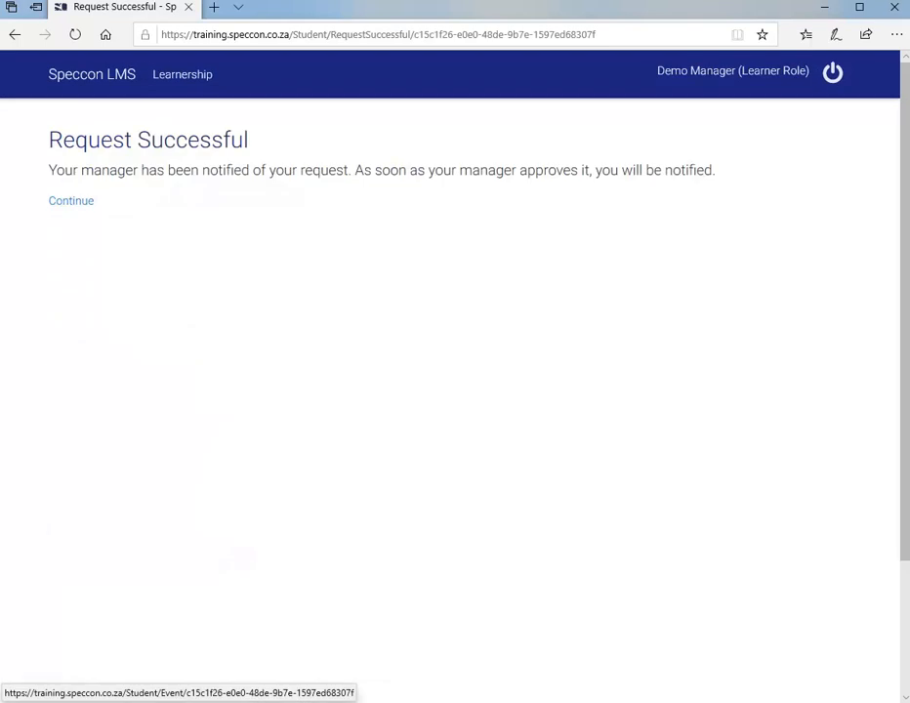
left_click(71, 200)
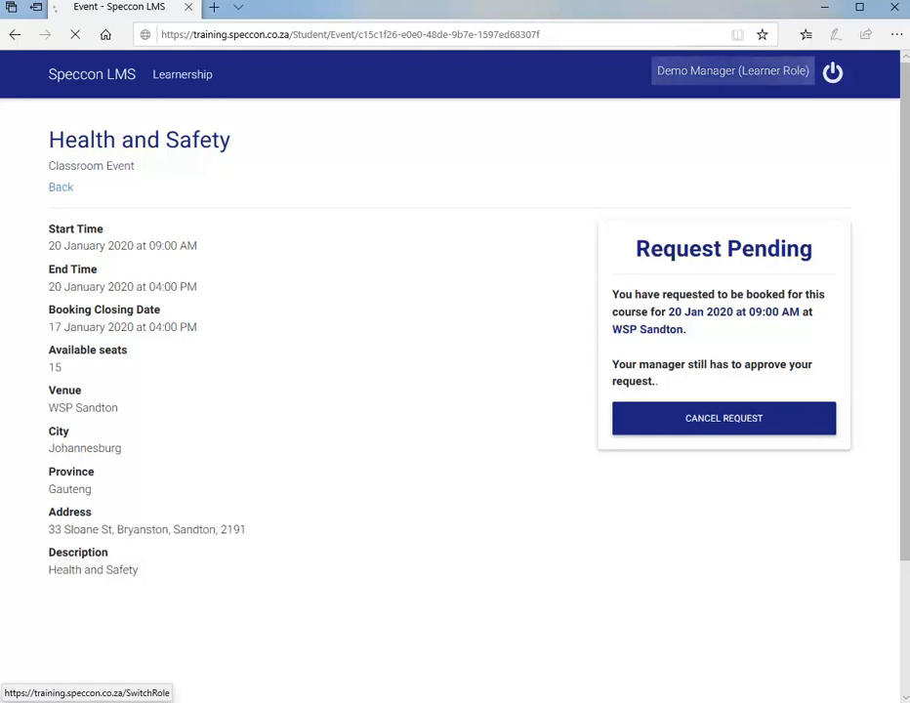
Step: Switch to the Manager role and approve the learner's pending Health and Safety course request
left_click(732, 70)
left_click(478, 207)
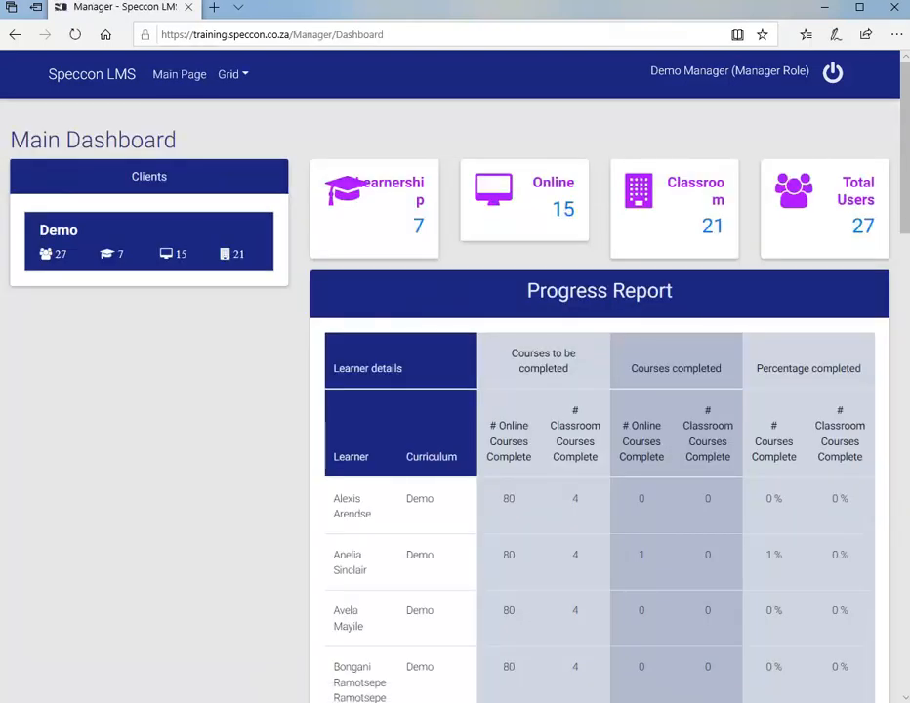
left_click(178, 74)
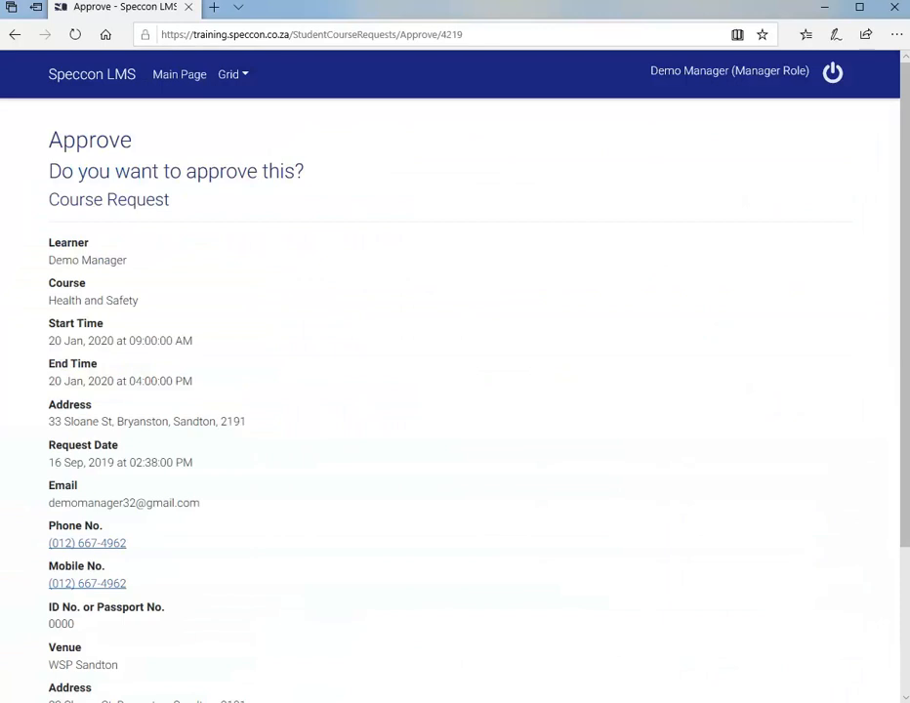
scroll(455, 391, "down", 3)
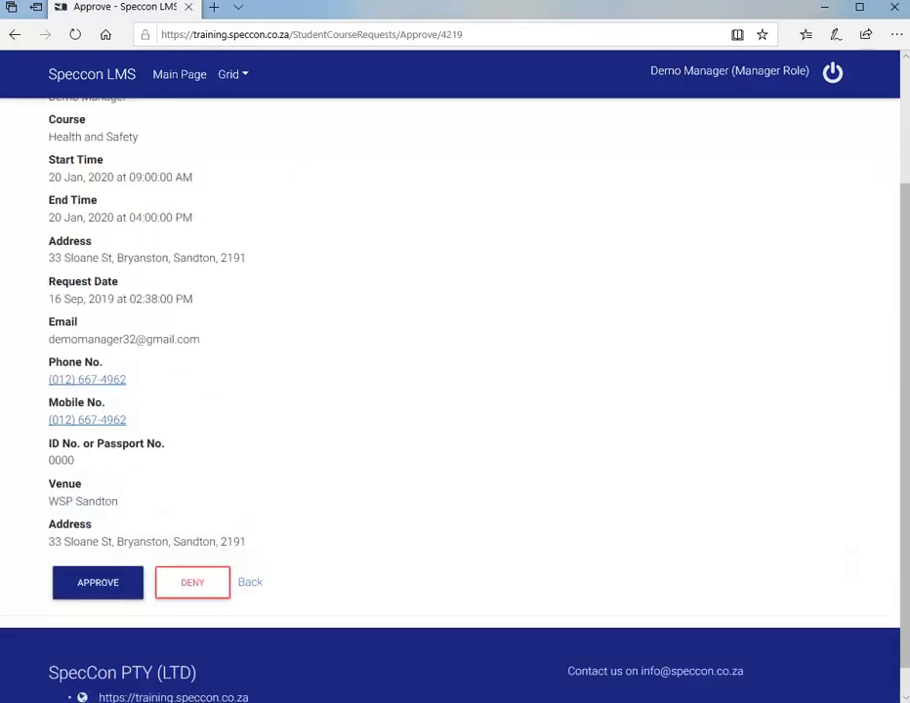
left_click(135, 578)
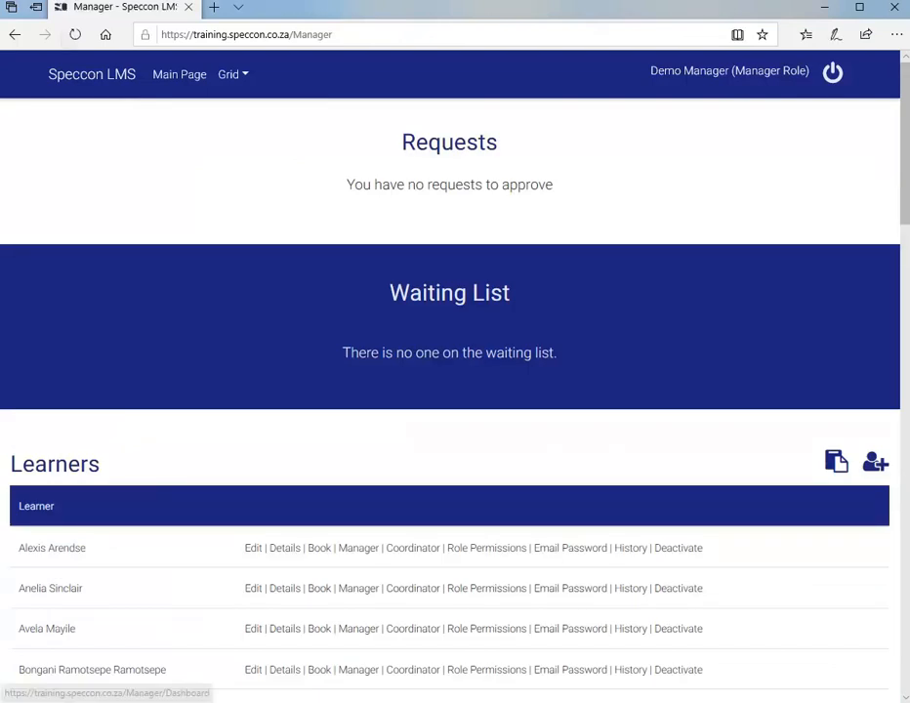
left_click(14, 34)
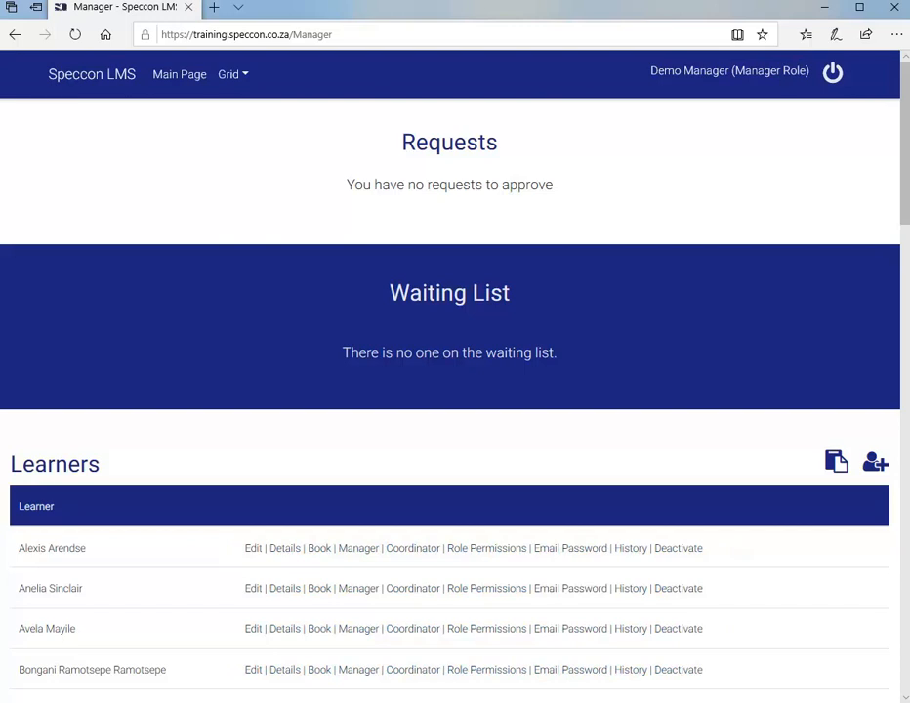
Step: Switch back to the Learner role and check the Health and Safety classroom courses available in Johannesburg
left_click(730, 70)
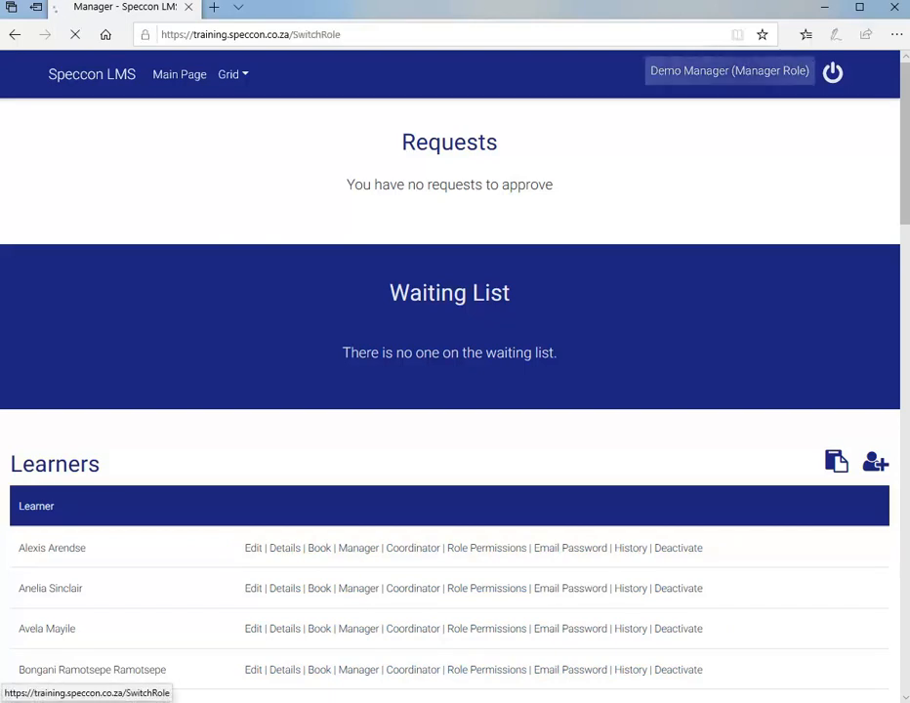
left_click(360, 206)
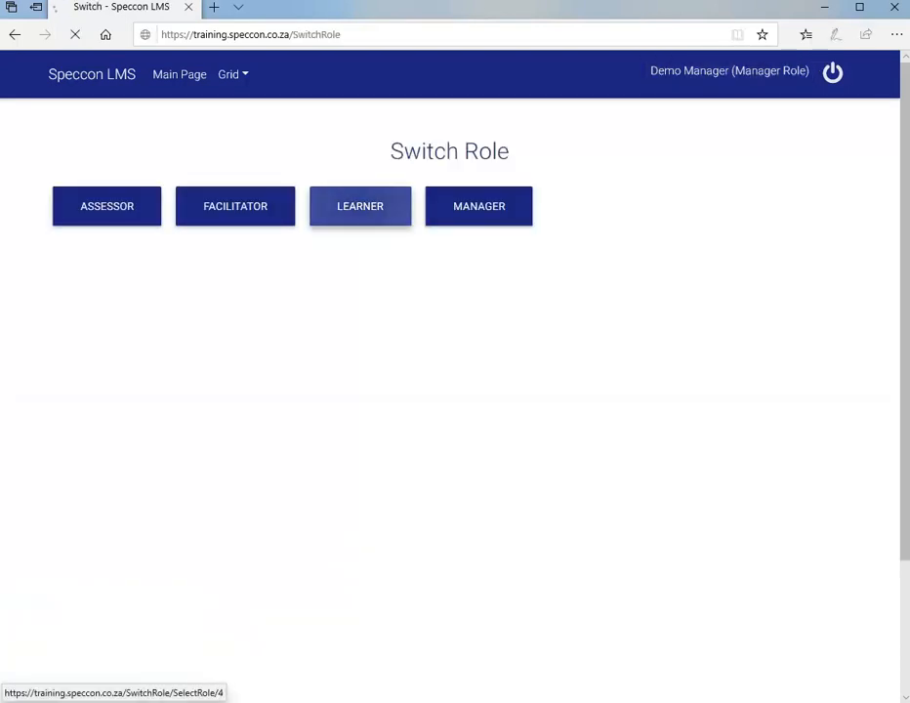
left_click(504, 575)
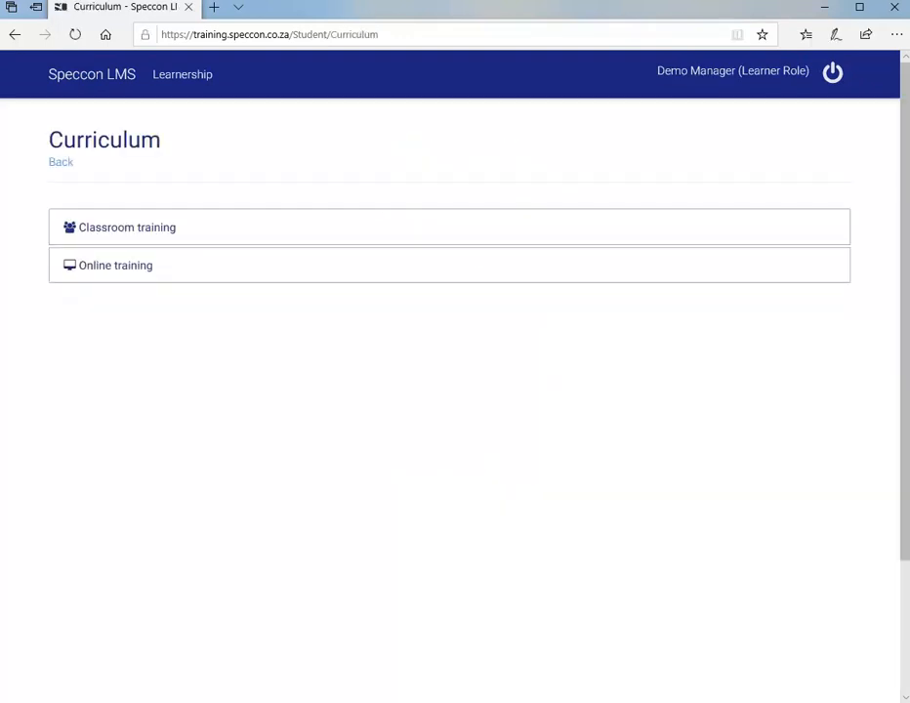
left_click(127, 228)
left_click(127, 231)
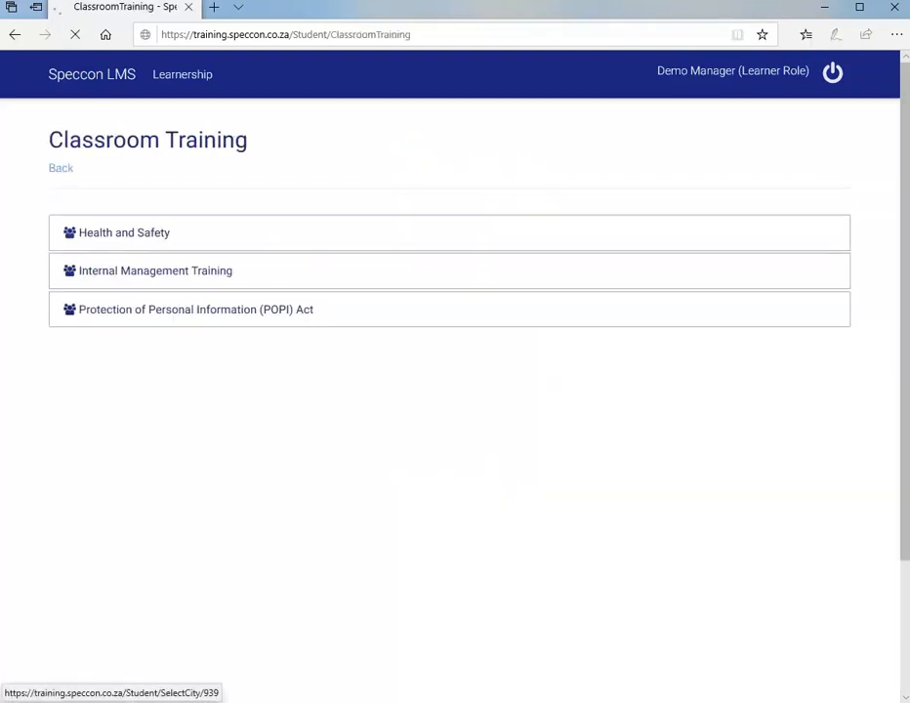
left_click(101, 270)
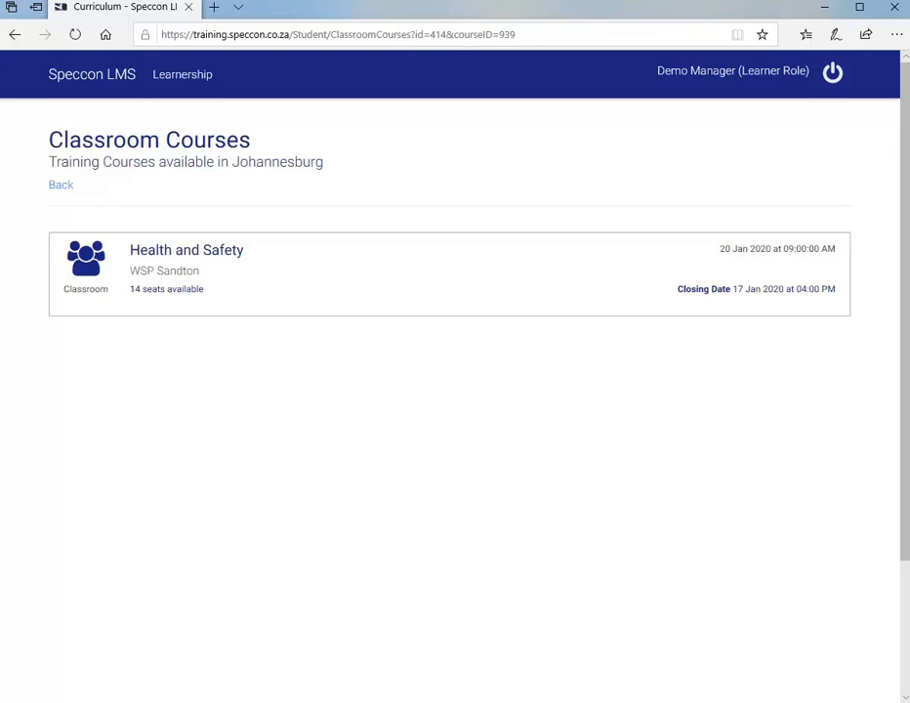
Step: Switch to the Facilitator role and view the printable attendance register of the first upcoming Internal Management Training event
left_click(732, 70)
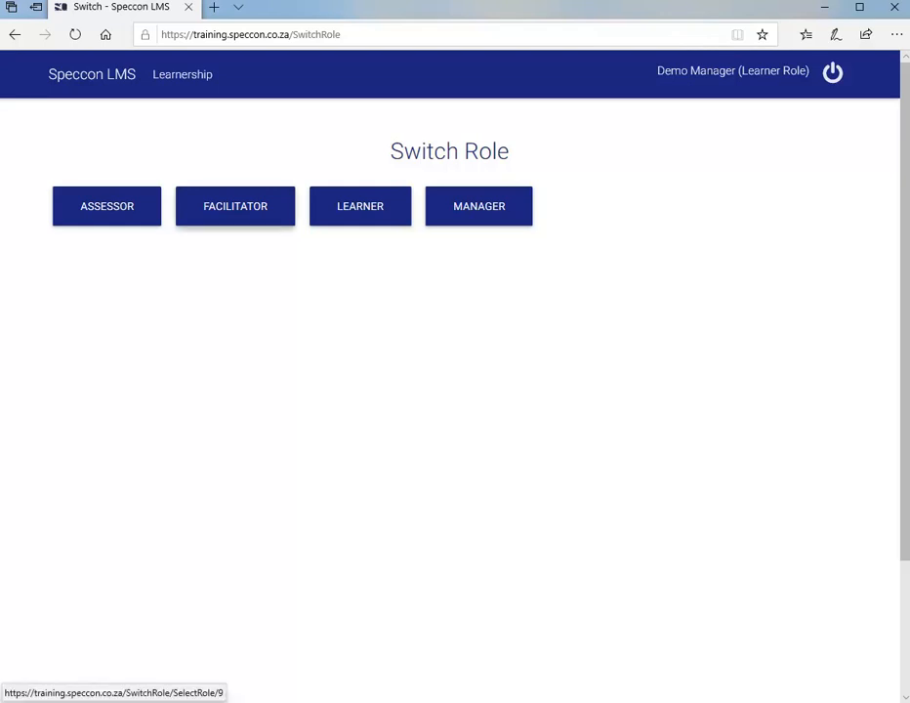
left_click(235, 206)
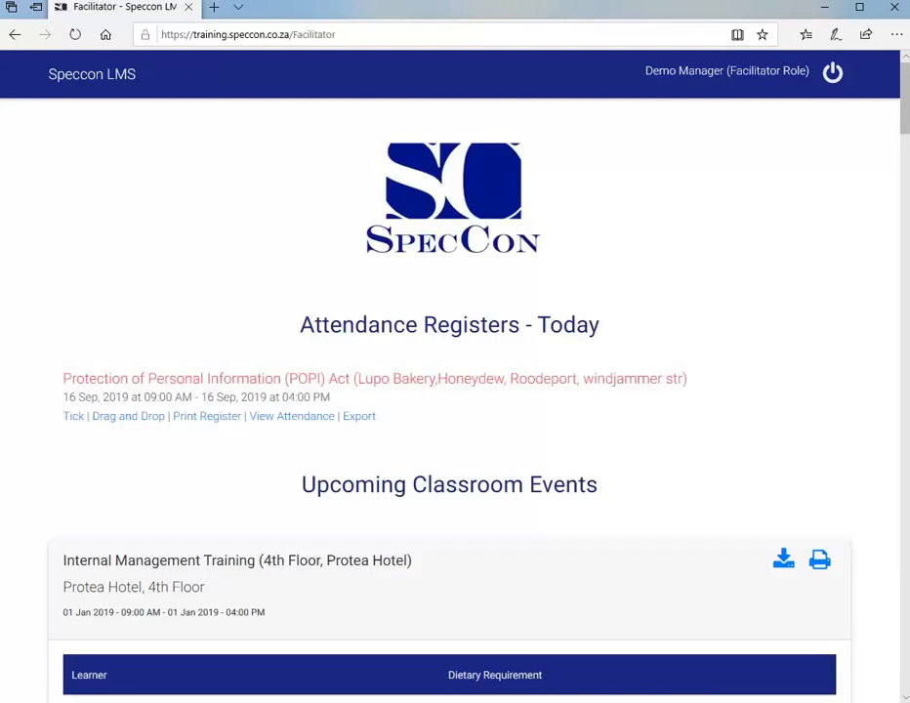
left_click(237, 560)
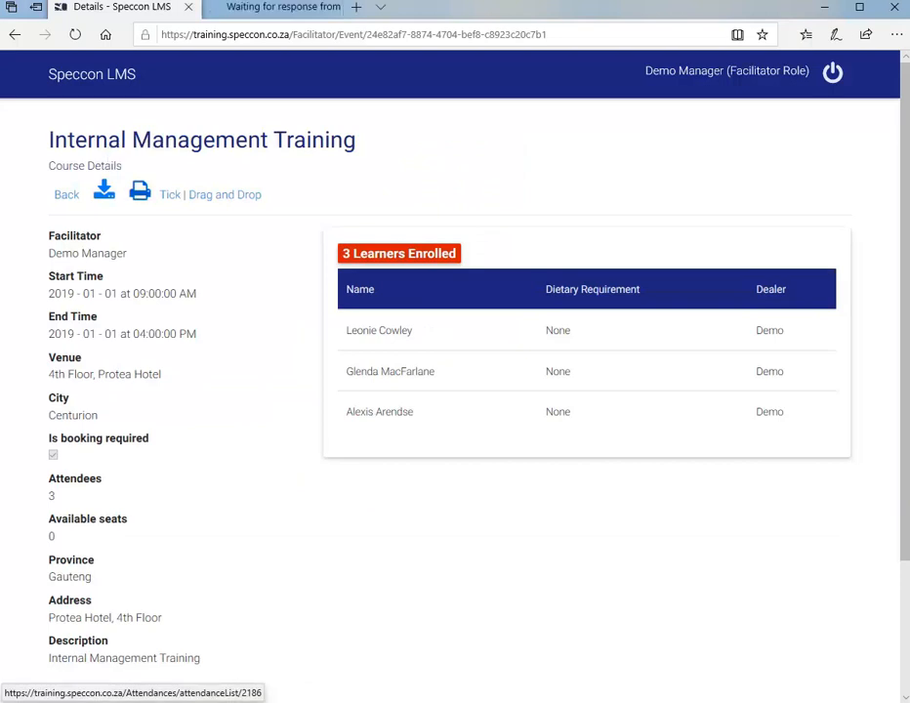
left_click(140, 191)
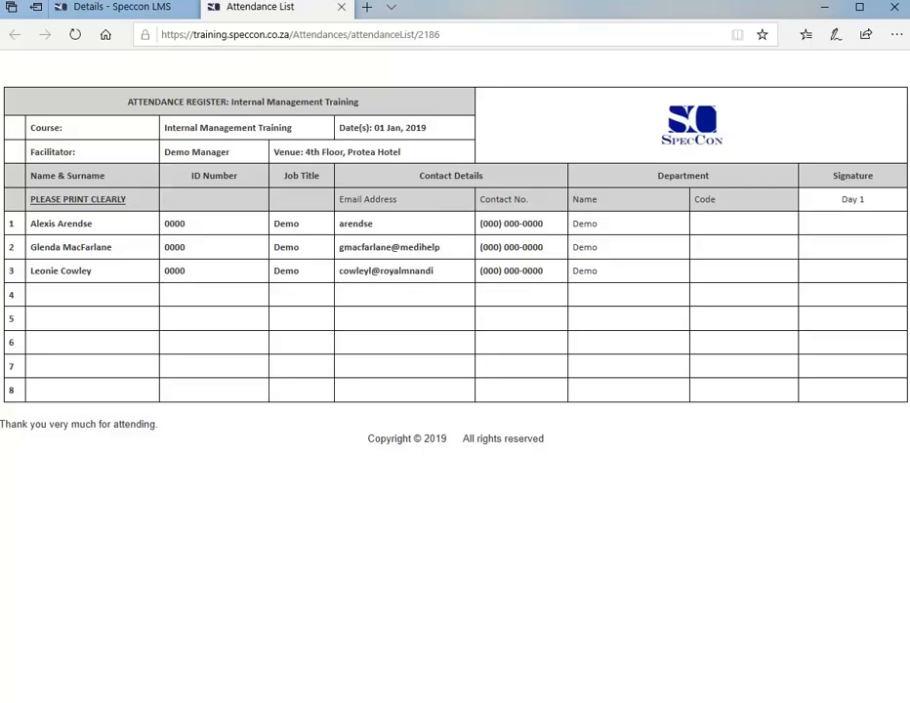
left_click(115, 7)
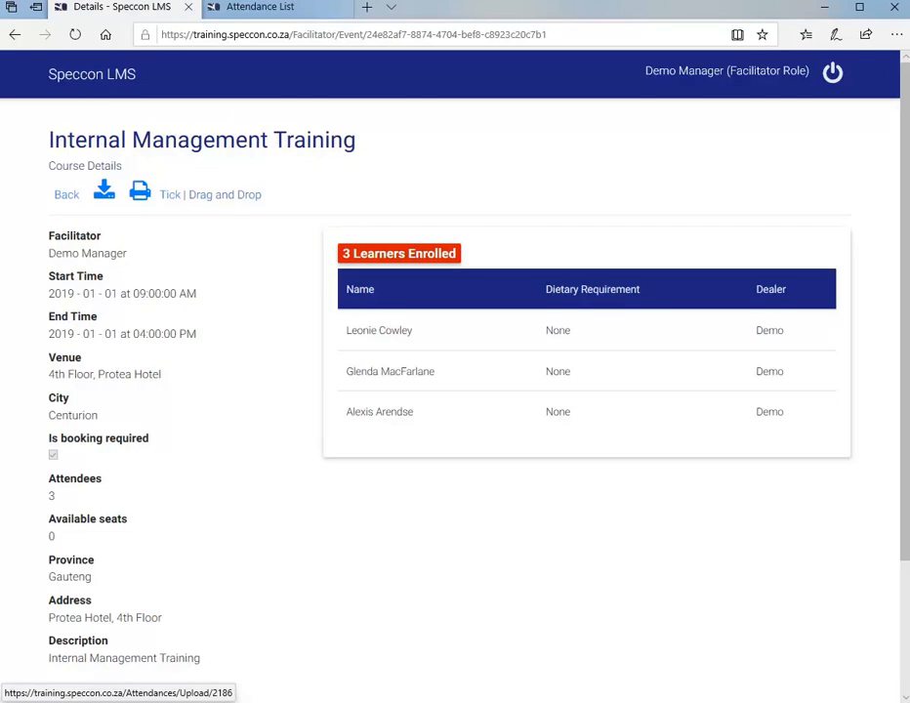
Step: Open the event's uploaded attendance snap for drag-and-drop marking, place a learner's name label on the picture and return to the facilitator page
left_click(224, 194)
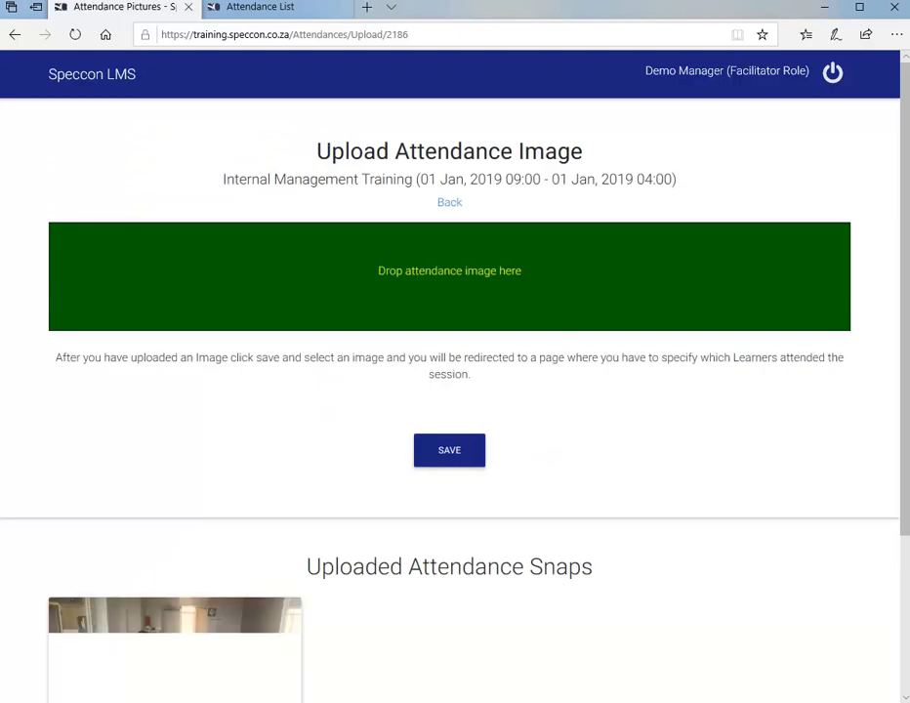
scroll(175, 527, "down", 2)
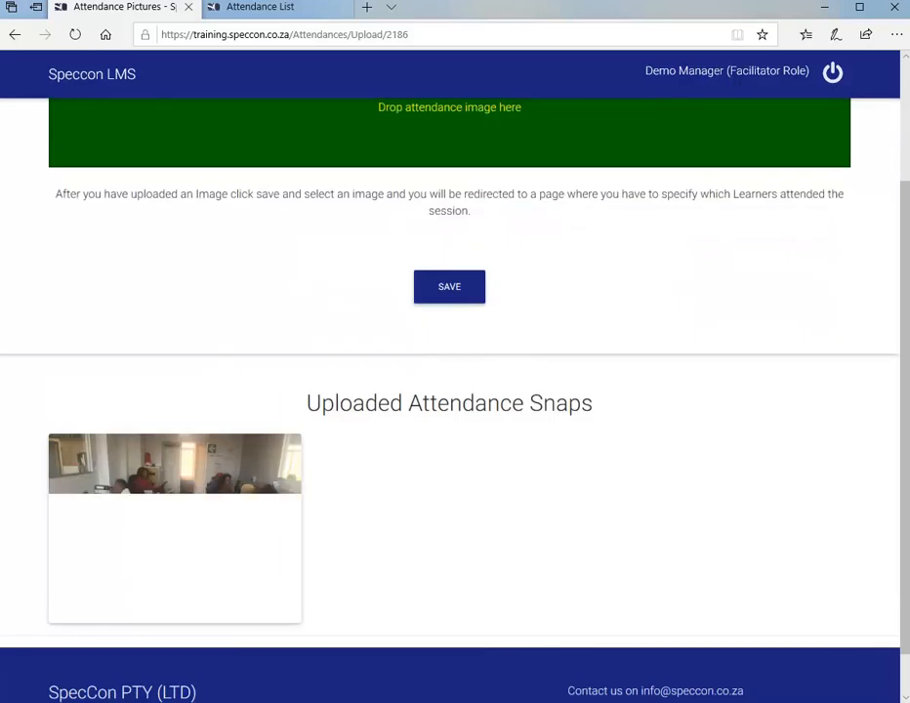
left_click(175, 527)
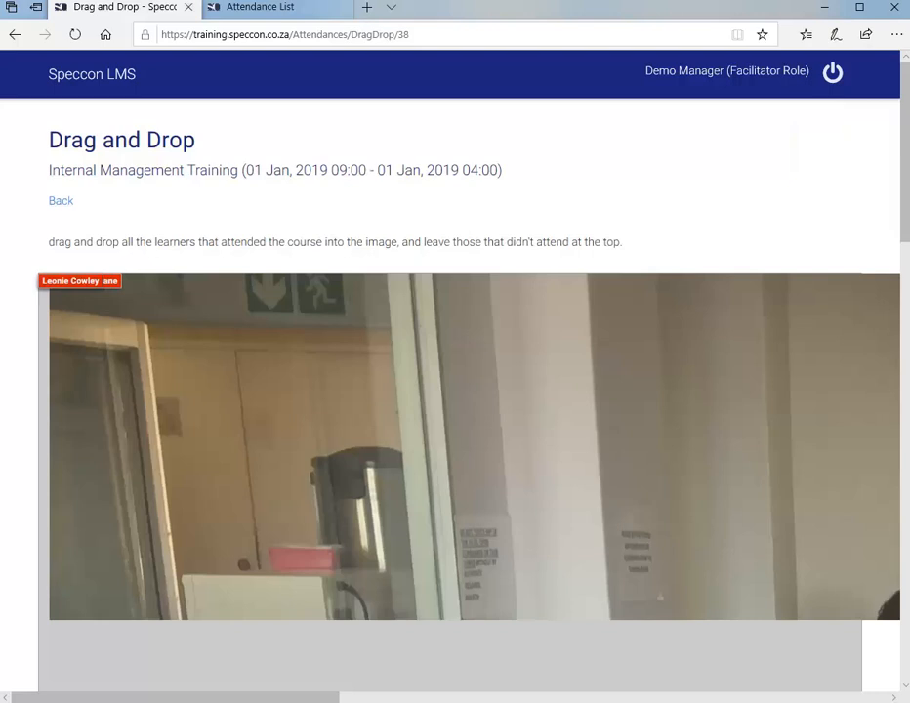
left_click_drag(70, 281, 264, 404)
left_click(60, 200)
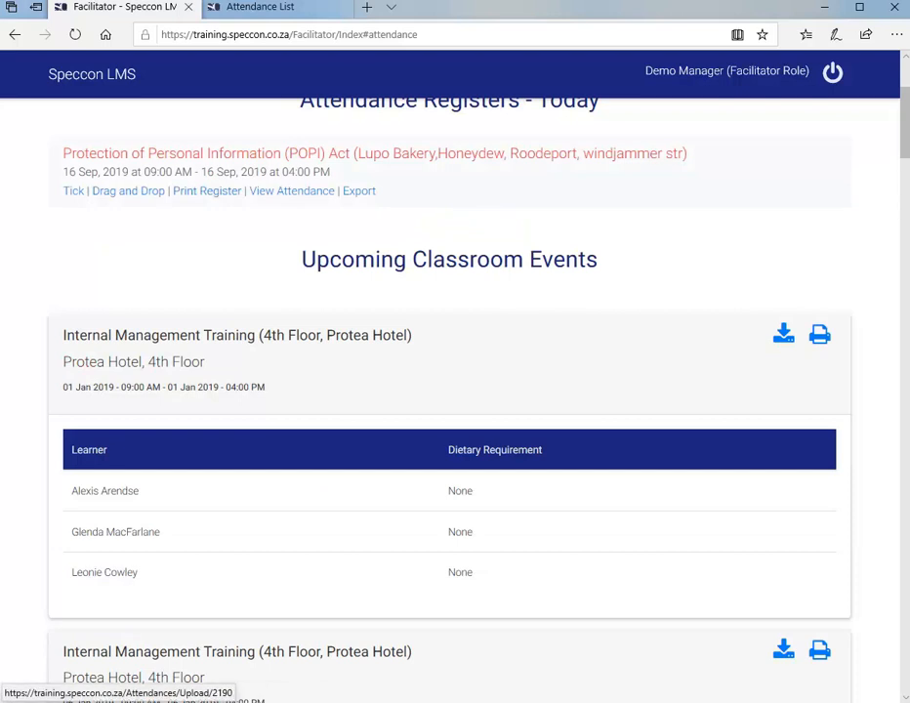
Step: View the tick-based attendance register for today's Protection of Personal Information (POPI) Act session and return to the facilitator page
left_click(73, 190)
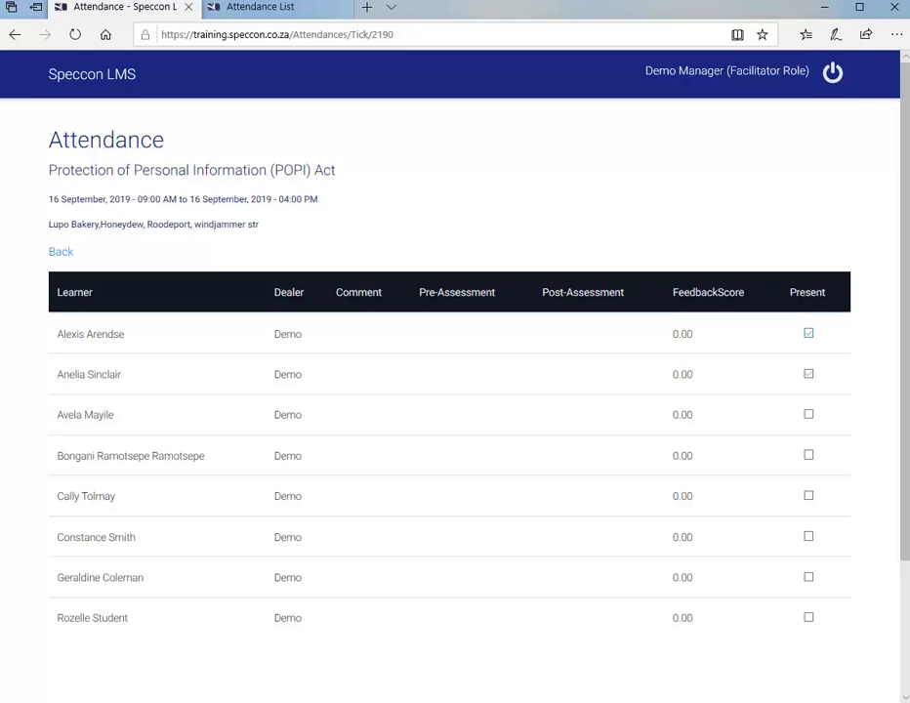
left_click(60, 252)
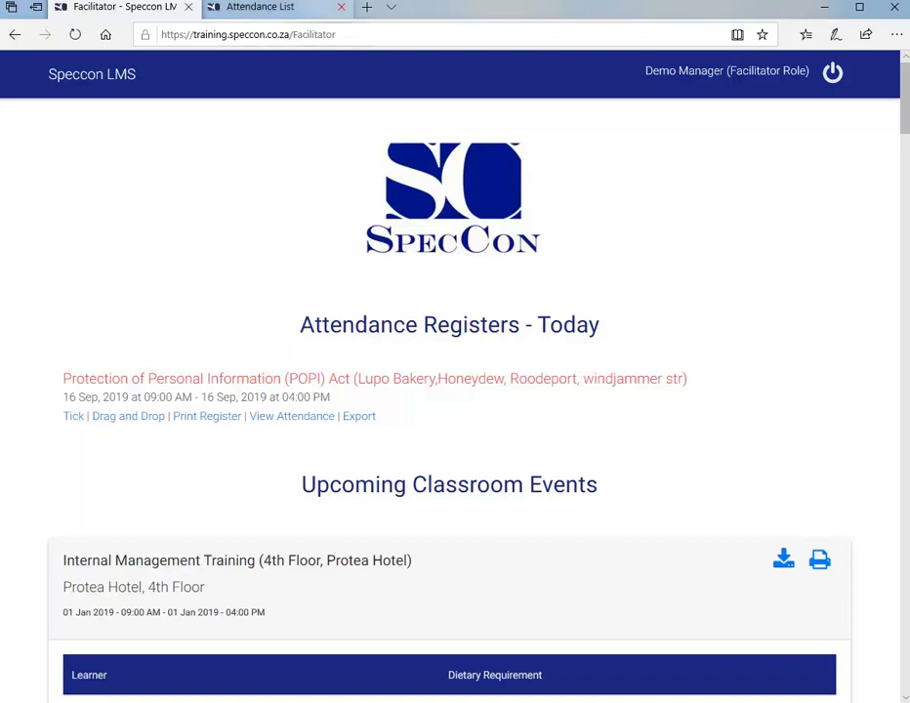
Step: Close the Attendance List browser tab and switch back to the Learner role
left_click(341, 7)
left_click(727, 70)
left_click(361, 206)
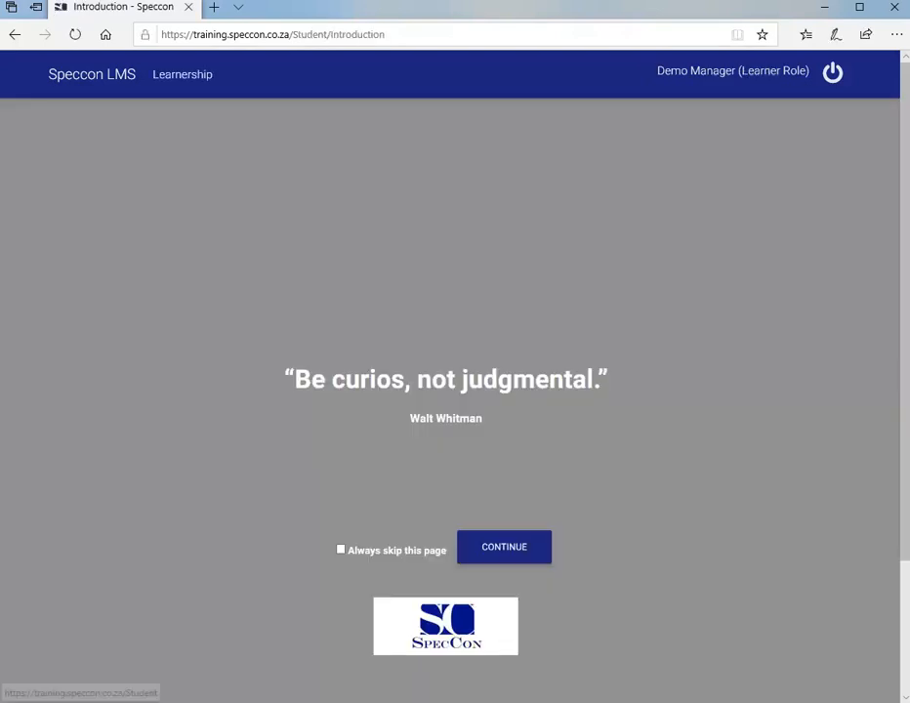
Step: Continue past the introduction quote and launch the Excel level 1 online course from the Computer Skills category
left_click(506, 547)
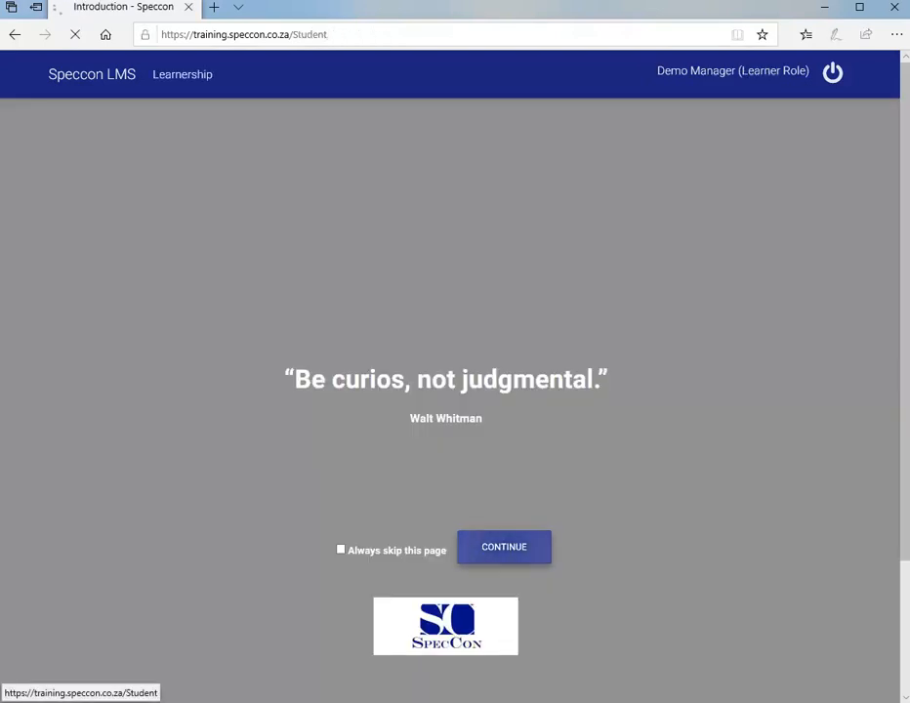
left_click(454, 343)
left_click(115, 265)
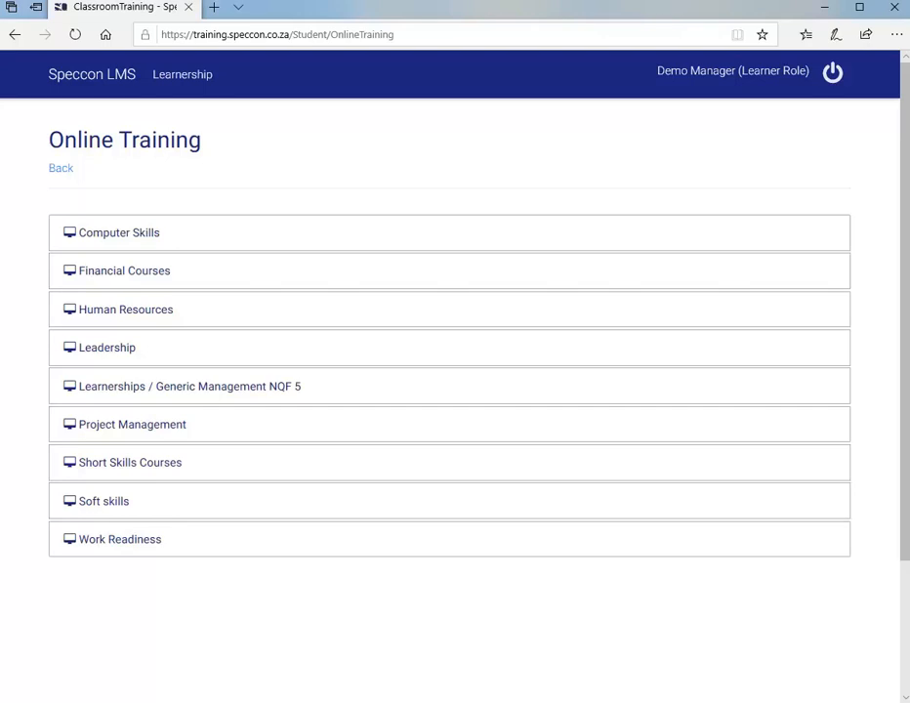
left_click(119, 234)
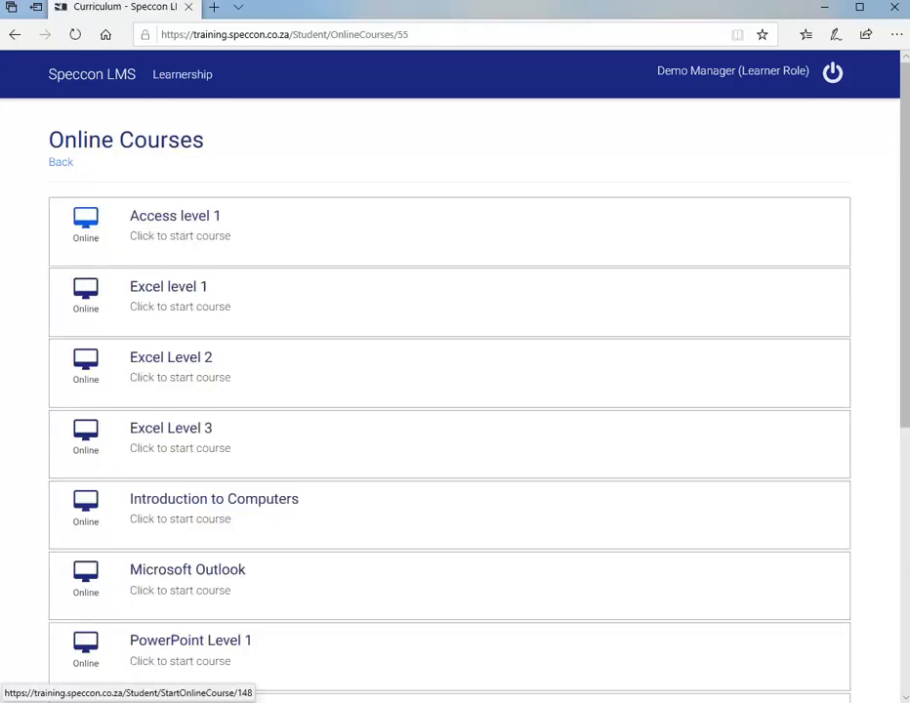
left_click(85, 289)
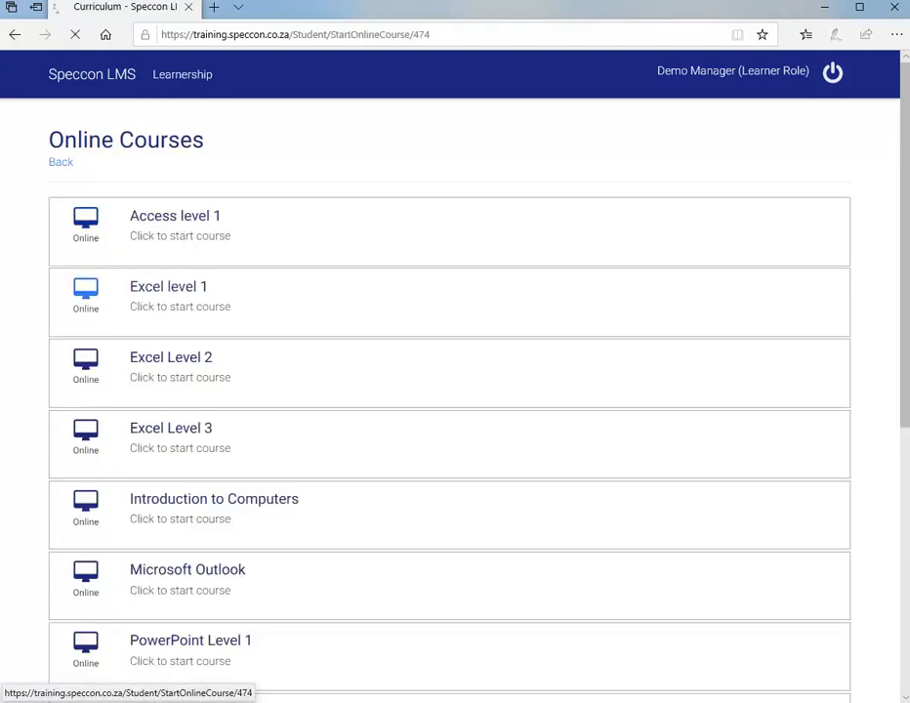
left_click(405, 237)
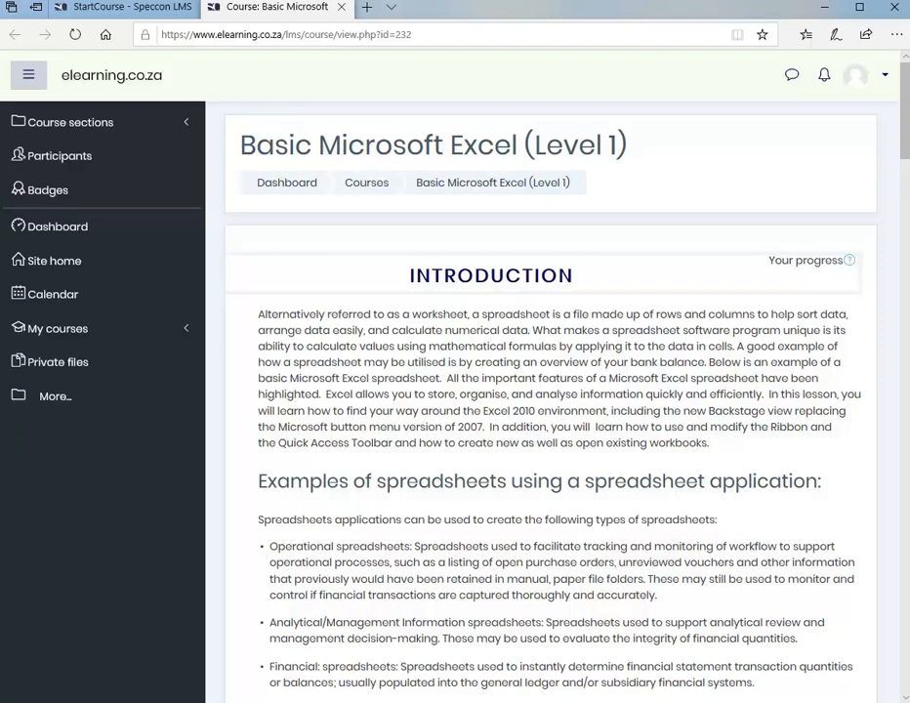
Step: Examine the Basic Microsoft Excel (Level 1) course outline, from the introduction through the units and restricted exercises to the exam section
scroll(550, 410, "down", 5)
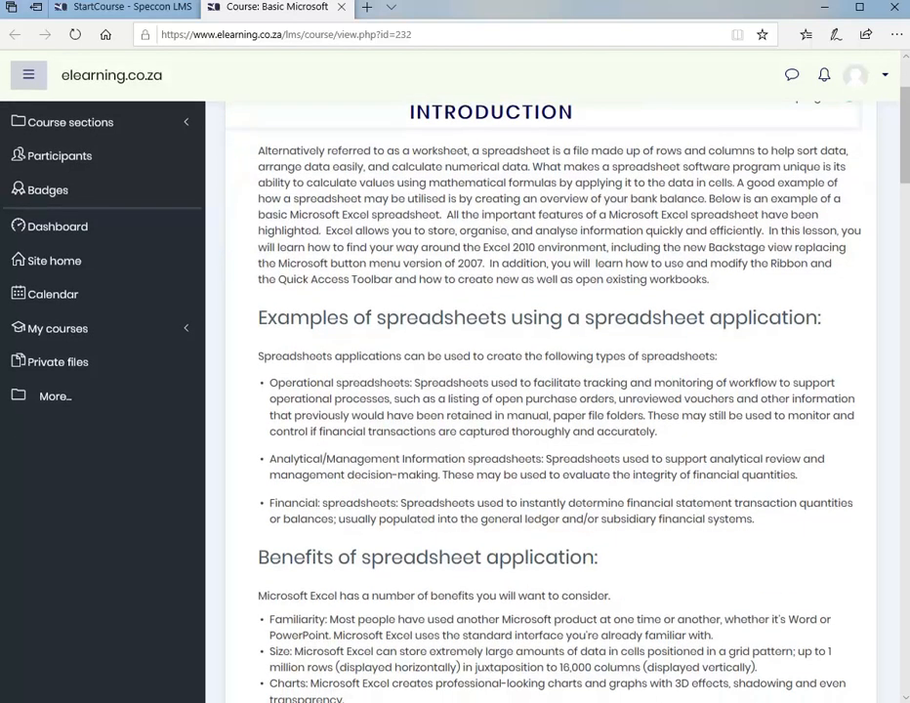
scroll(550, 410, "down", 8)
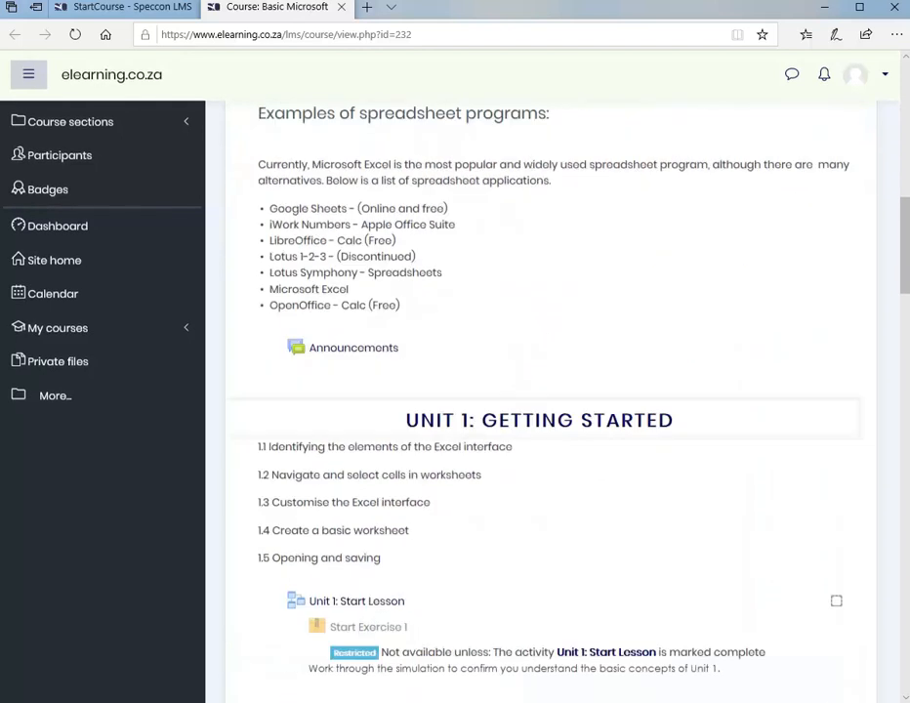
scroll(550, 410, "up", 1)
scroll(550, 410, "down", 6)
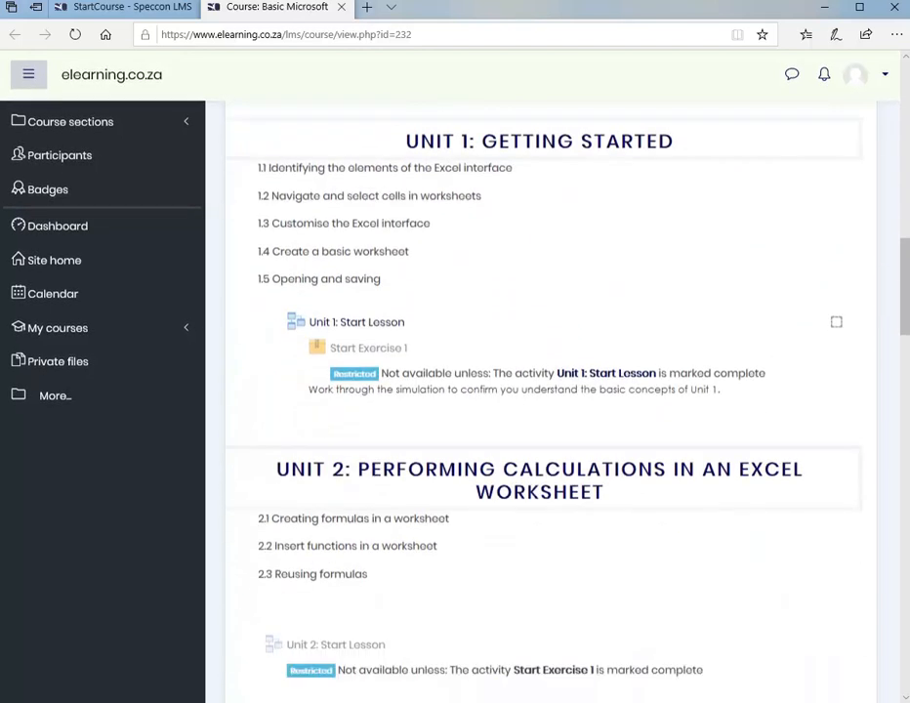
scroll(549, 410, "up", 1)
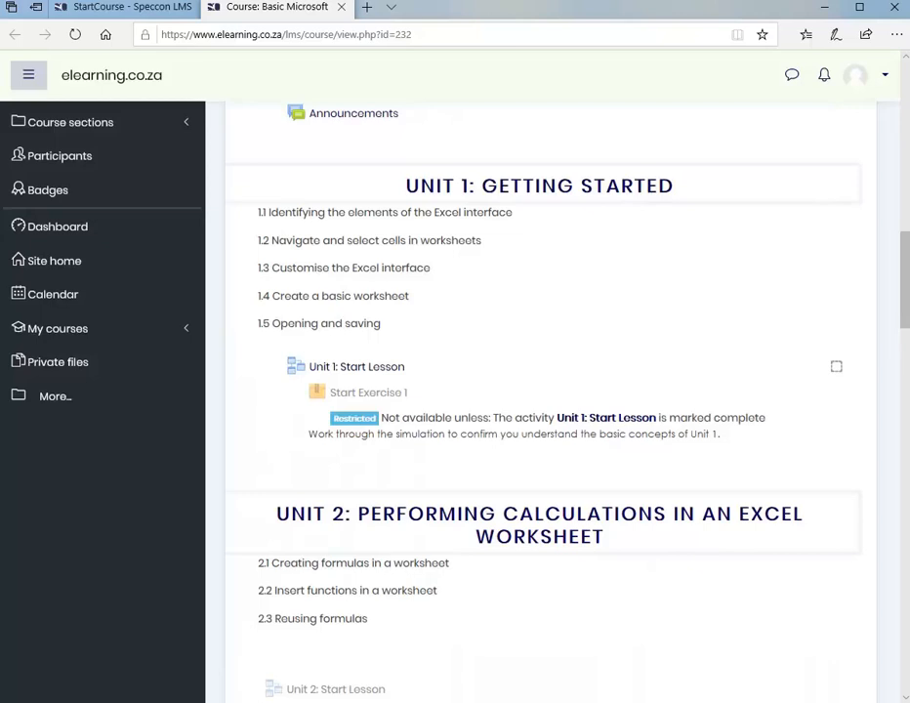
scroll(549, 410, "down", 2)
scroll(547, 400, "down", 15)
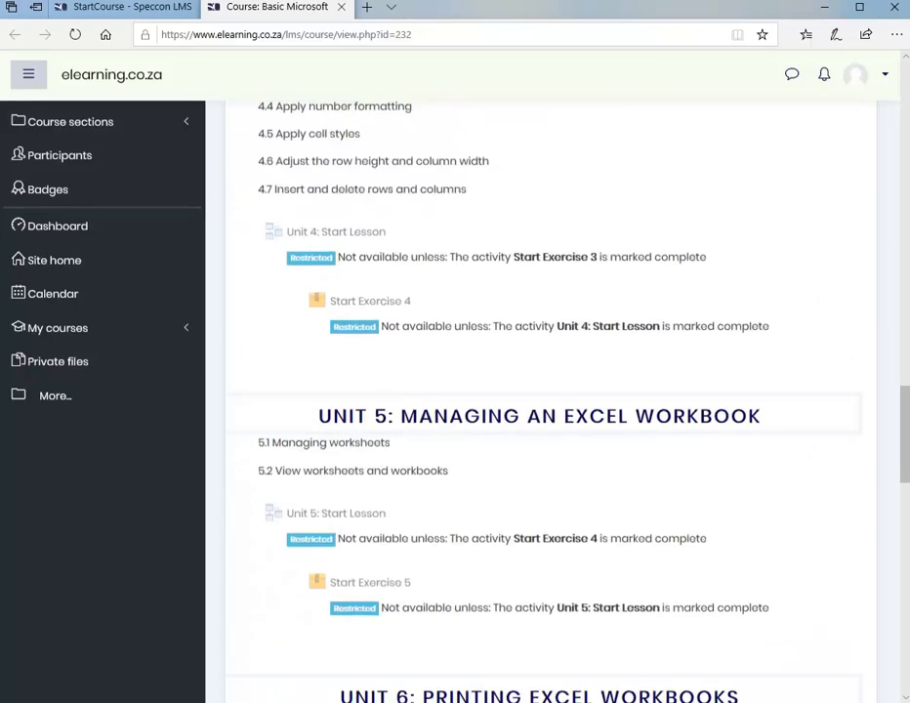
scroll(547, 400, "down", 10)
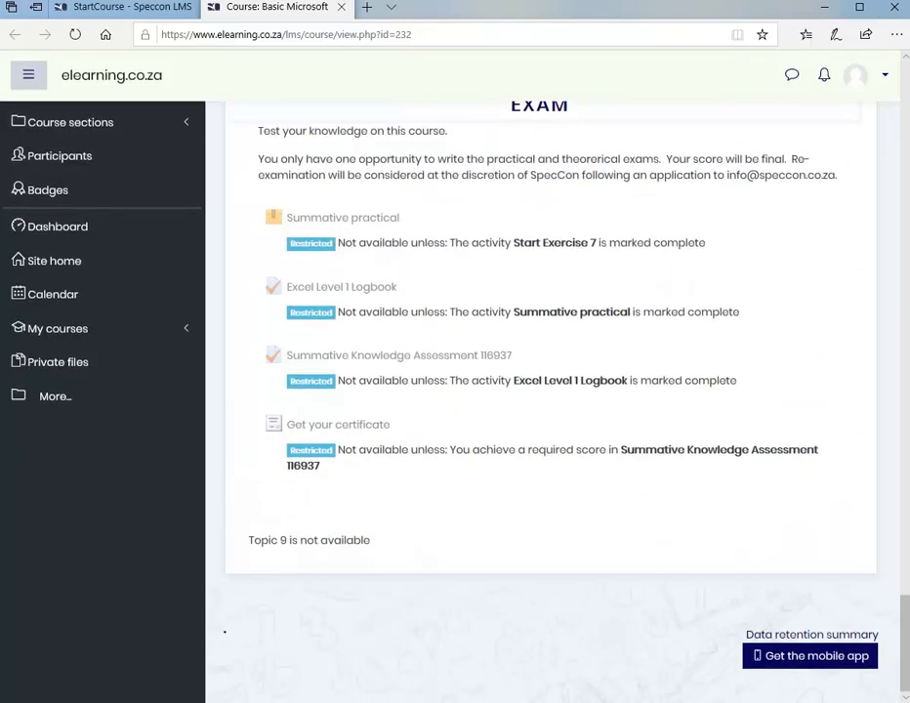
scroll(547, 400, "up", 3)
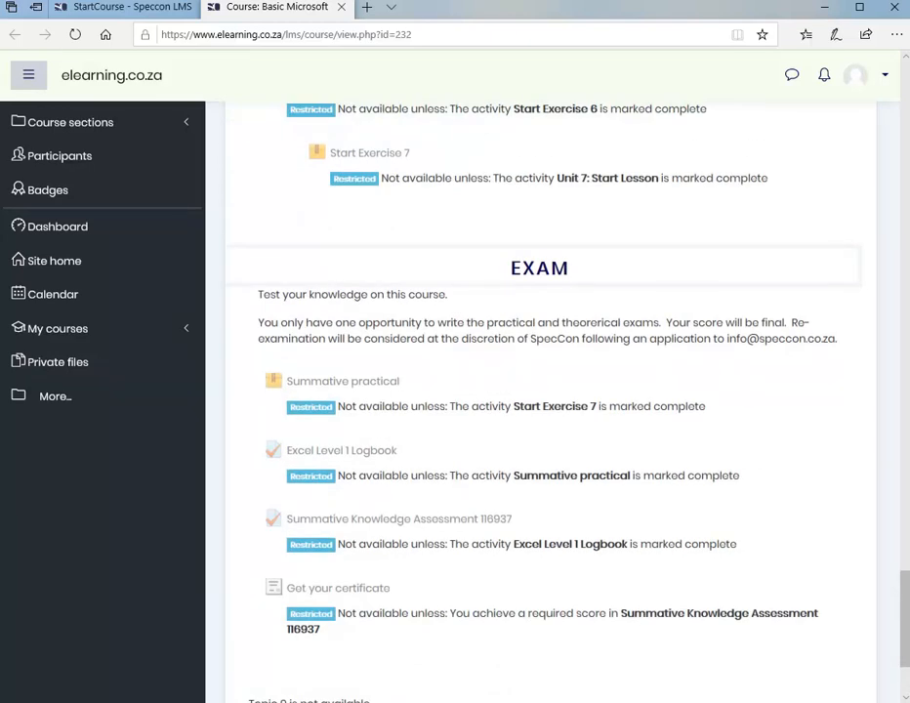
scroll(547, 400, "up", 9)
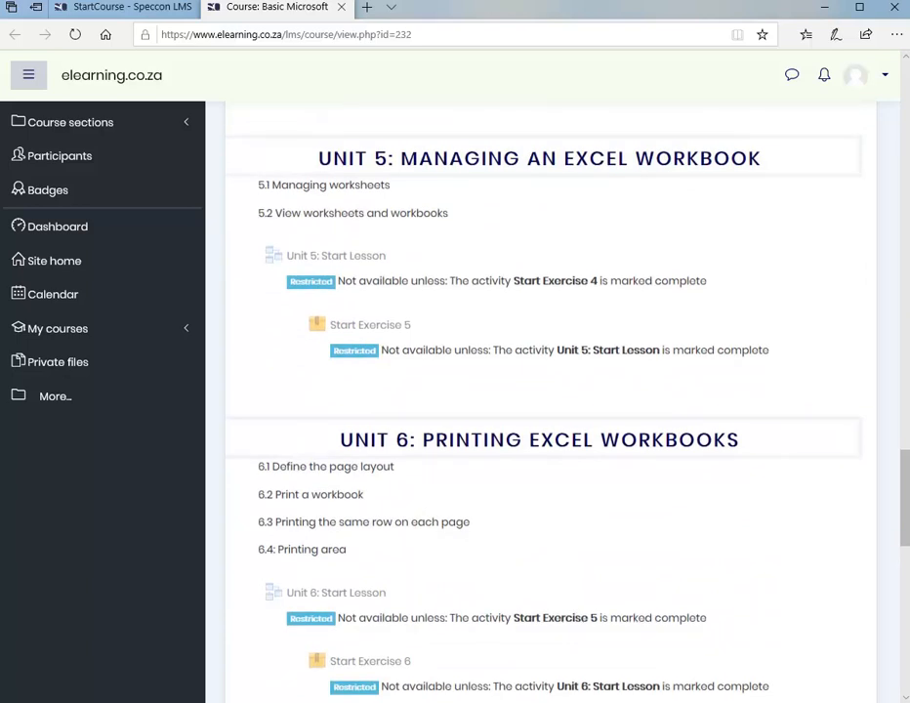
scroll(547, 401, "up", 9)
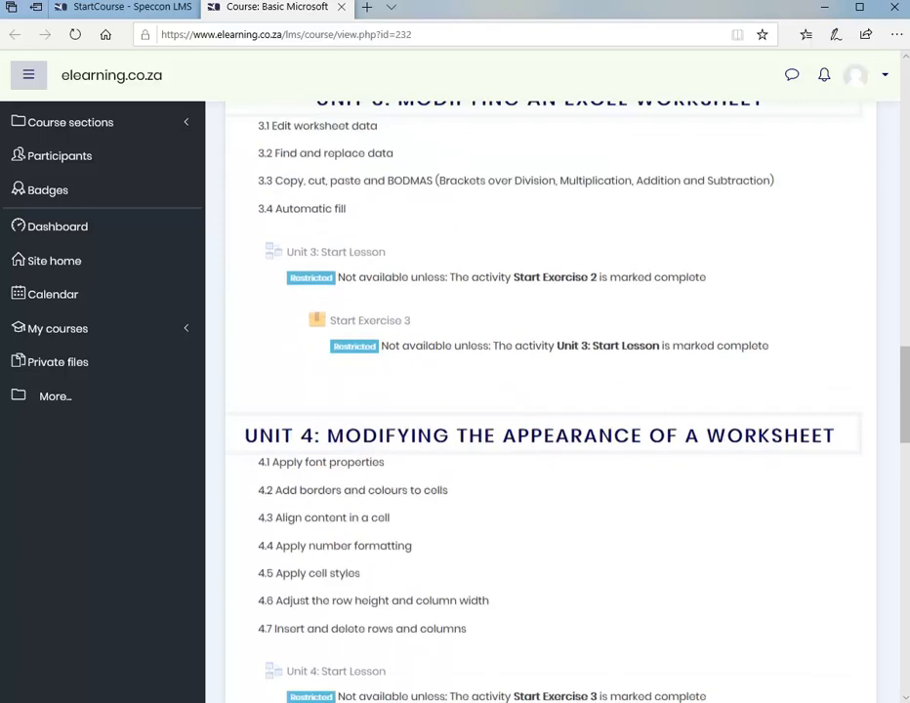
scroll(357, 369, "up", 5)
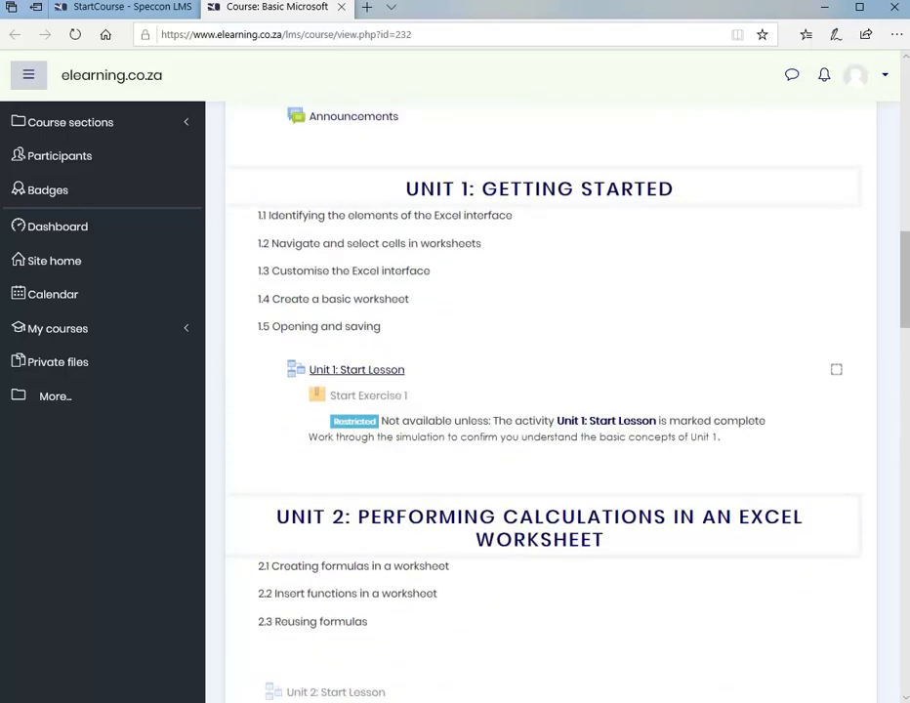
Step: Start the Unit 1 lesson from its first page instead of the last one seen, review its content and close the course tab
left_click(357, 369)
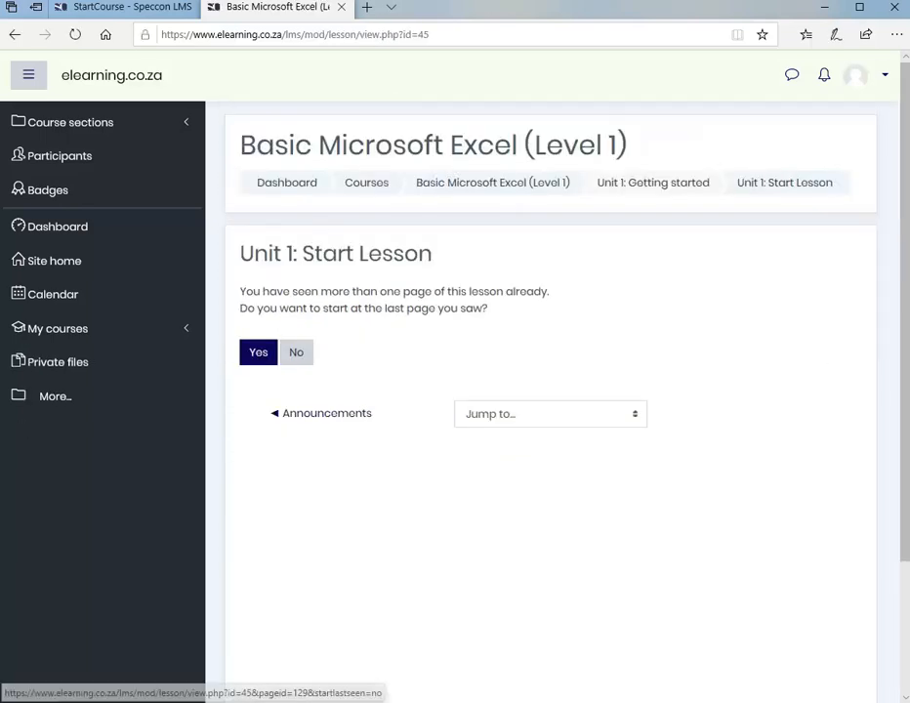
left_click(296, 353)
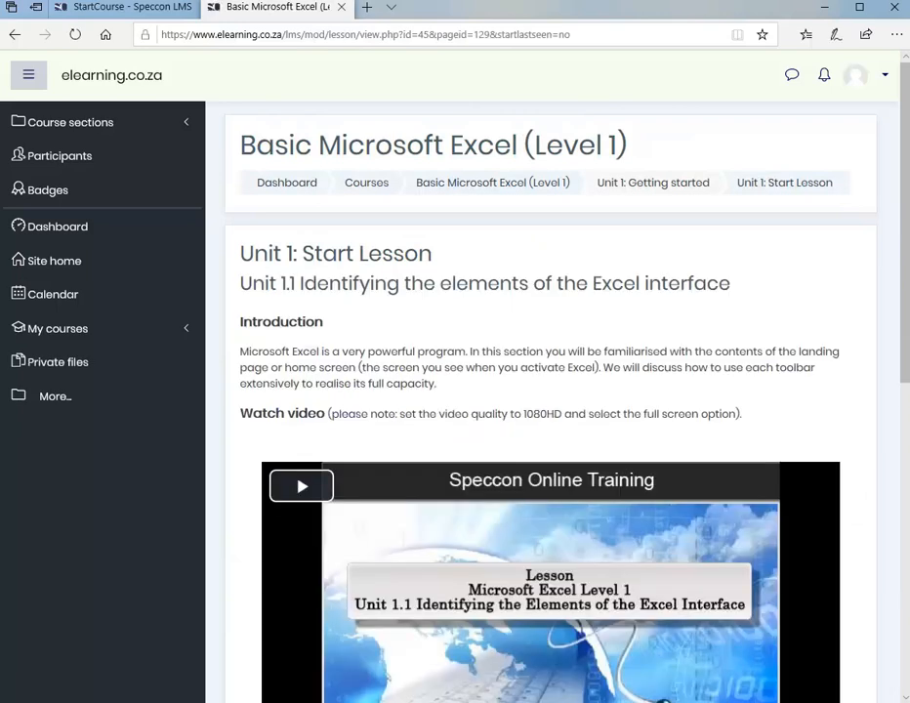
scroll(296, 353, "down", 2)
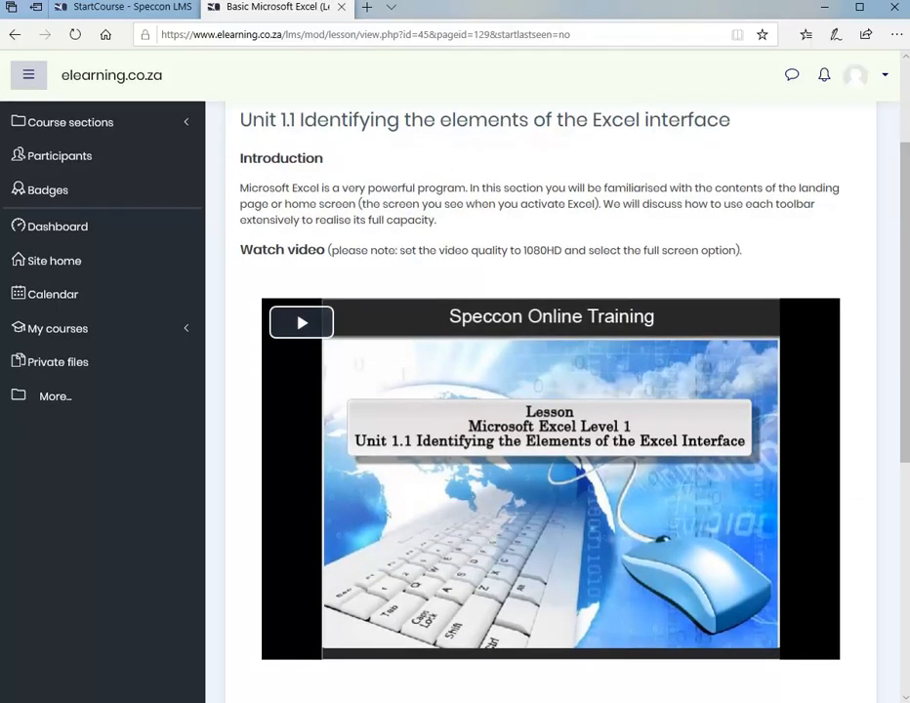
scroll(552, 391, "down", 5)
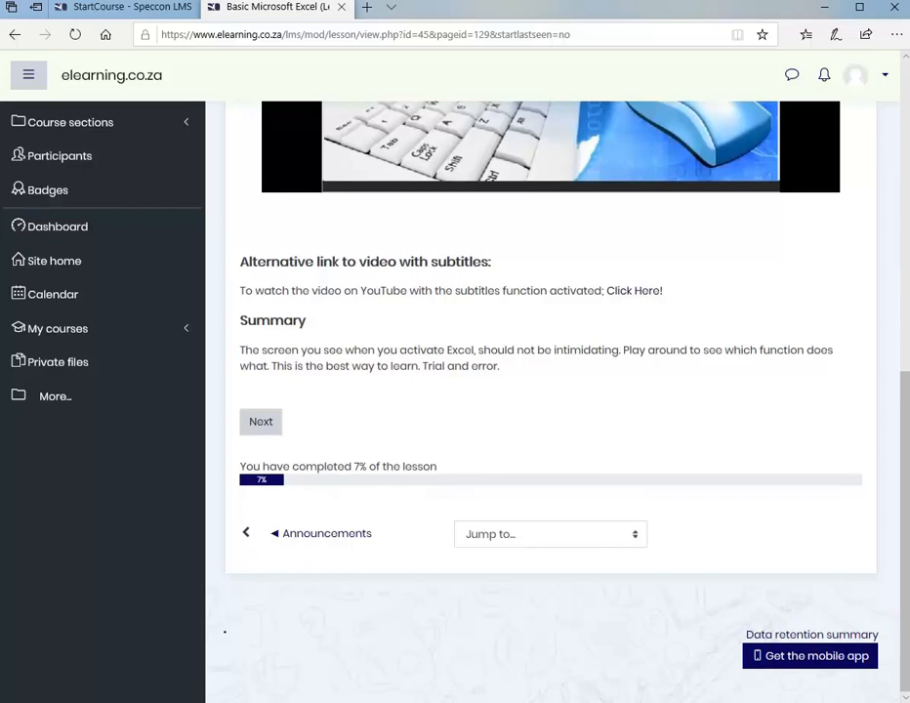
scroll(552, 391, "up", 3)
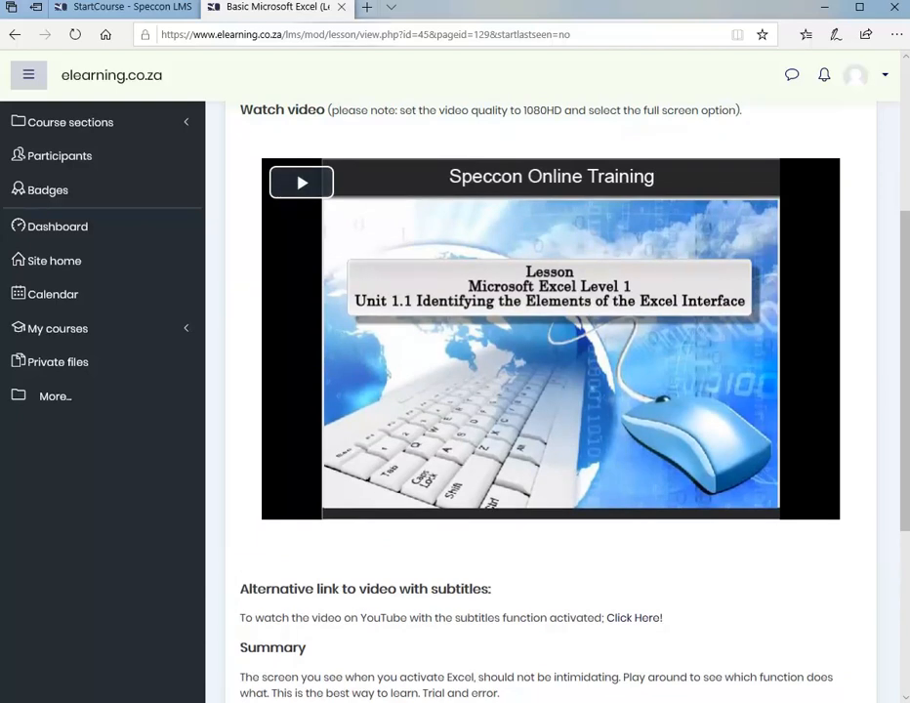
key("ctrl+w")
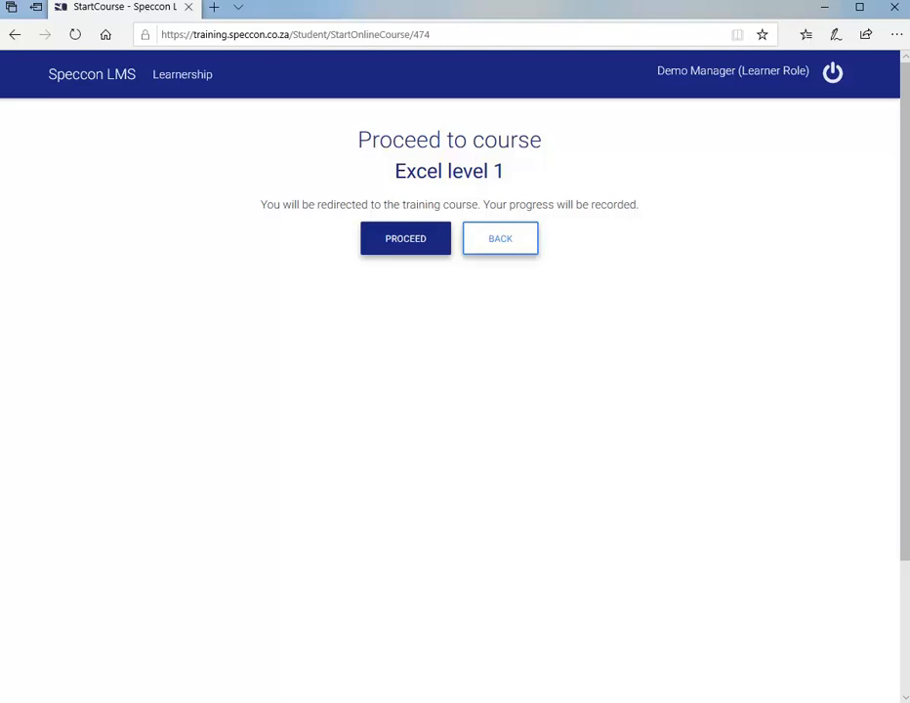
Step: Leave the Excel level 1 start page, switch to the Assessor role and review the learnership dashboard's charts and issue list
left_click(500, 238)
left_click(711, 71)
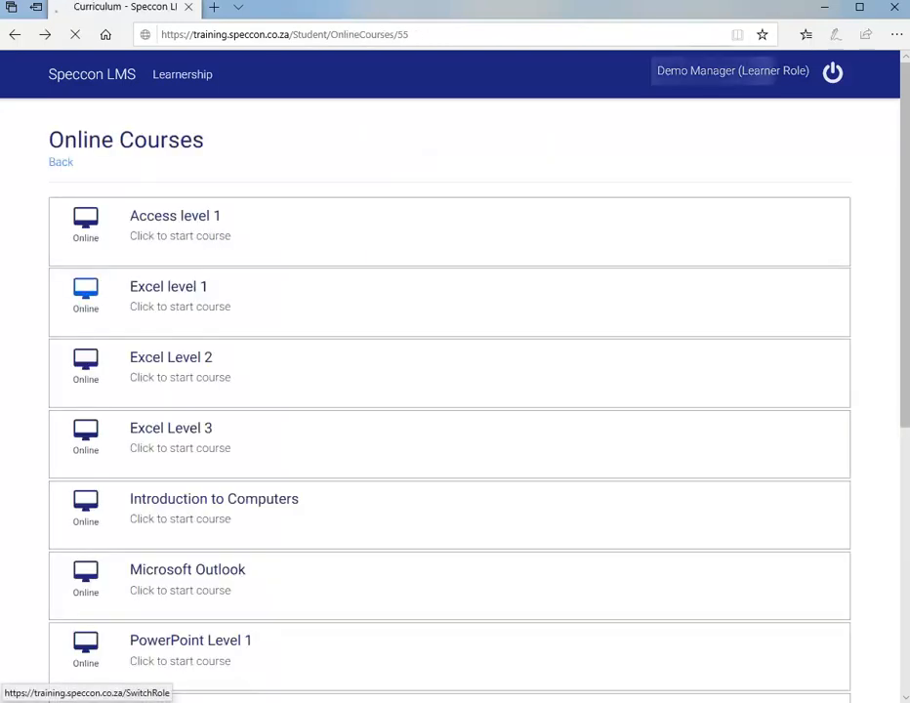
left_click(105, 207)
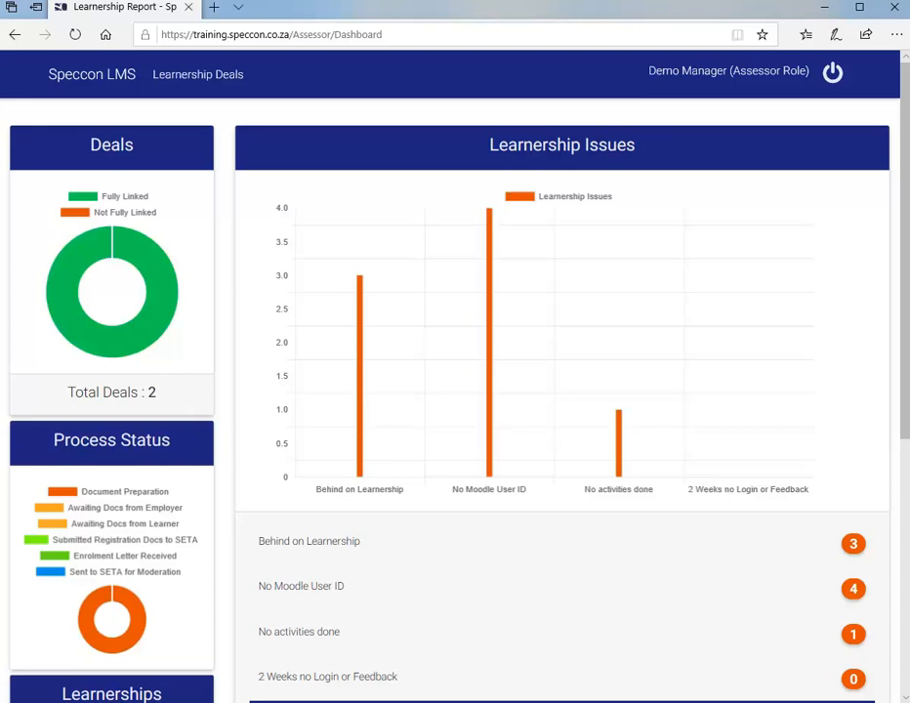
scroll(561, 391, "down", 3)
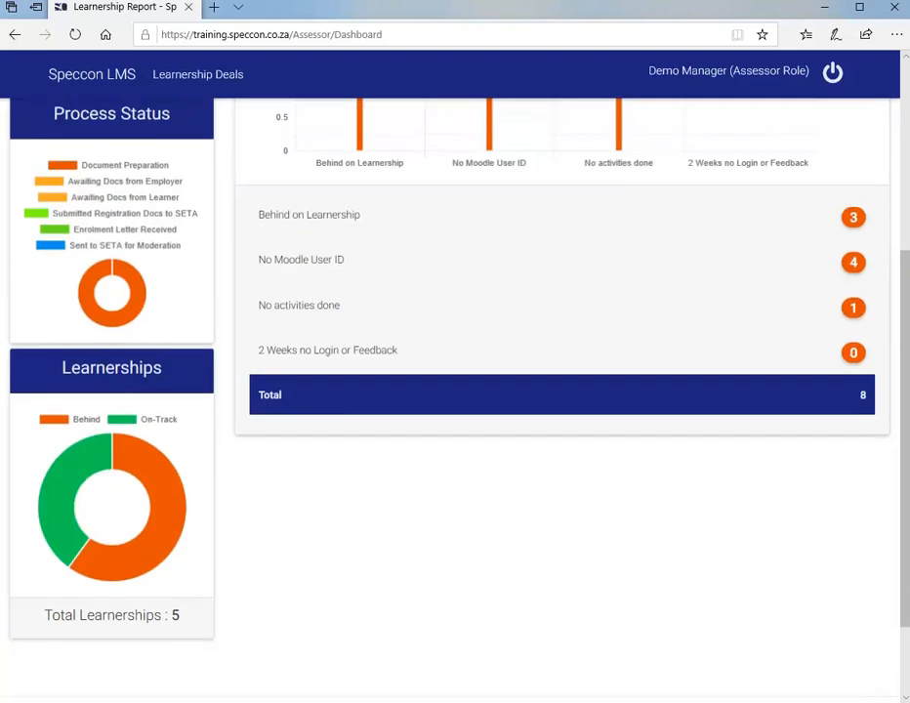
scroll(561, 391, "up", 2)
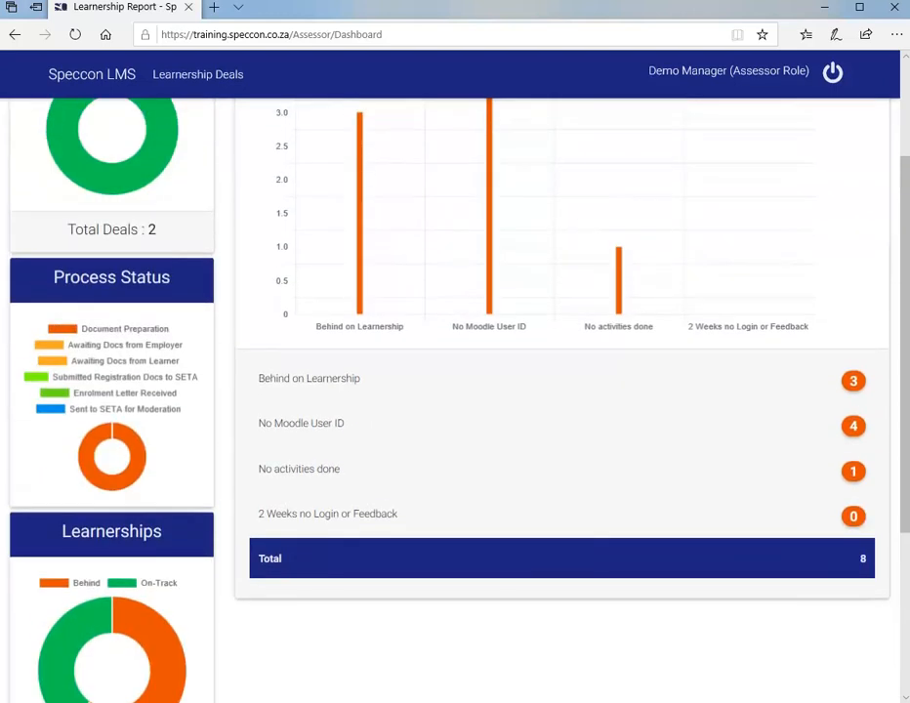
scroll(561, 391, "up", 2)
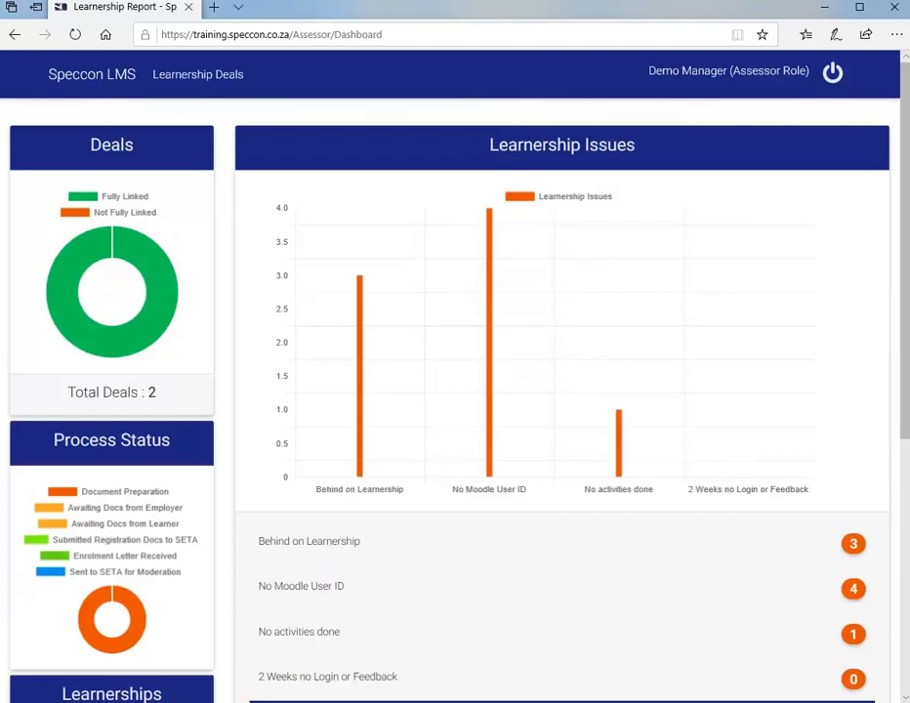
Step: View the learnerships behind the No activities done bar in the Learnership Issues chart, then close that list's tab
mouse_move(619, 442)
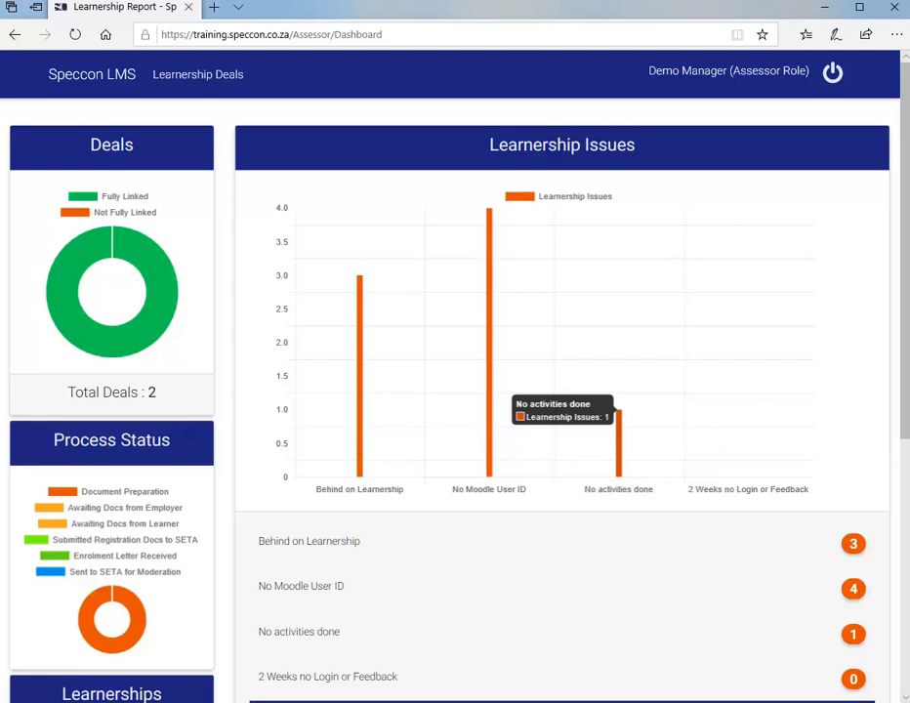
left_click(619, 442)
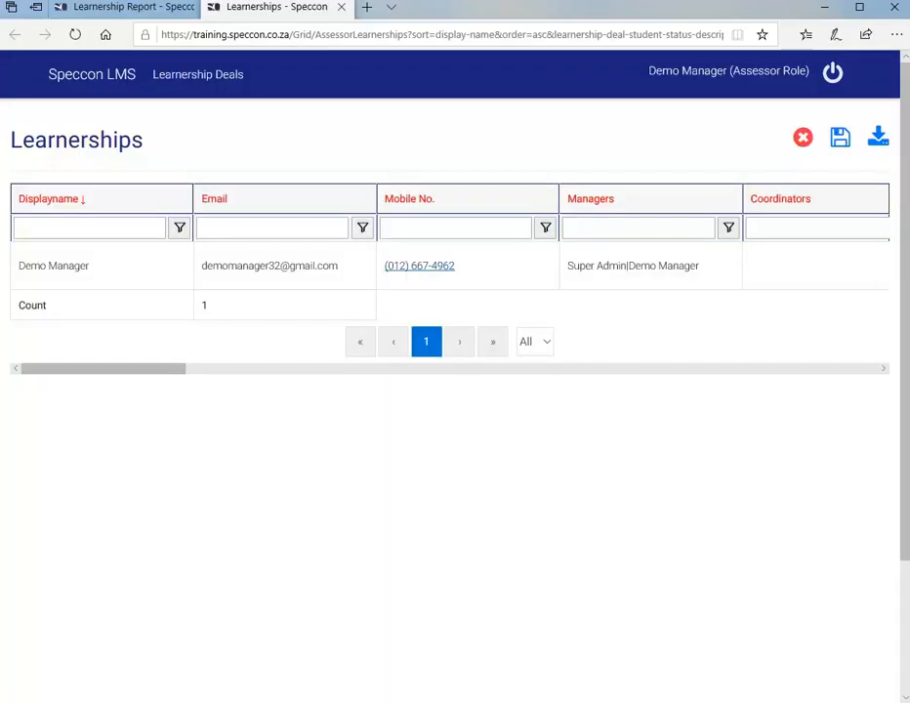
mouse_move(112, 368)
left_mouse_down()
mouse_move(770, 368)
mouse_move(103, 368)
left_mouse_up()
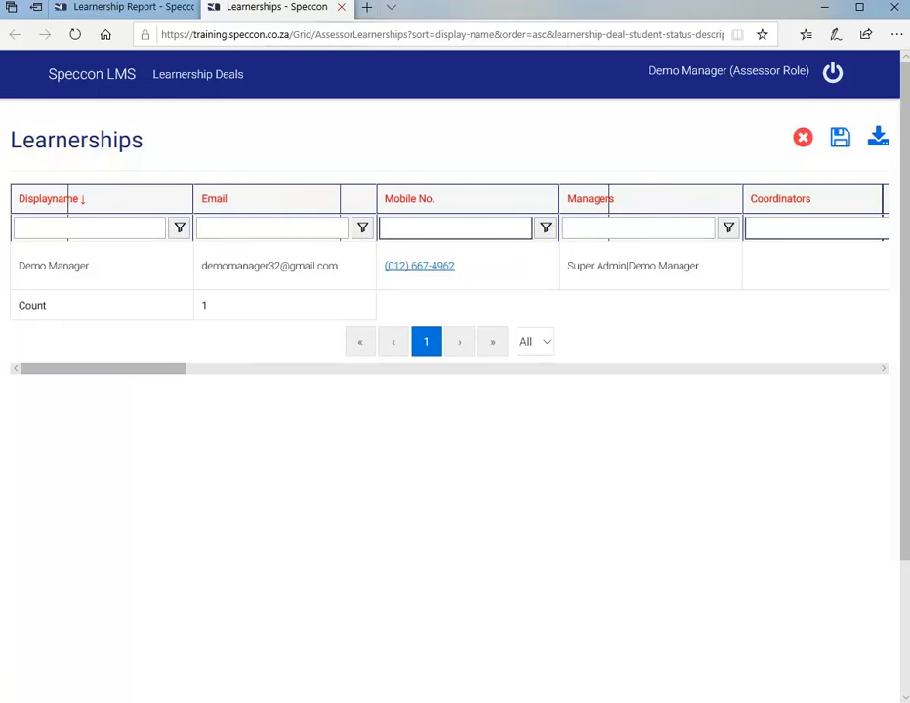
left_click(341, 7)
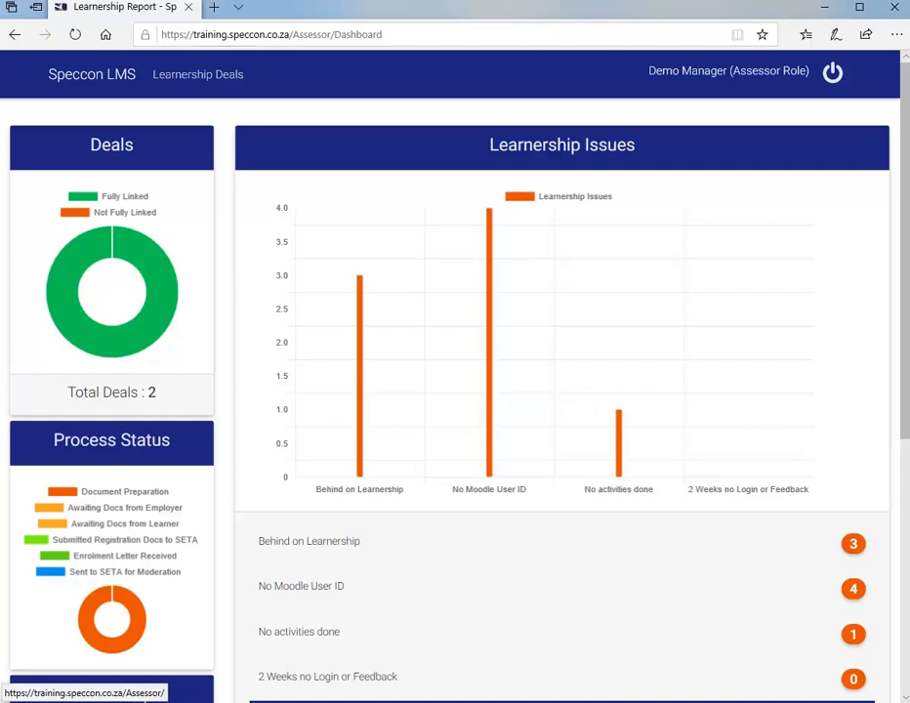
Step: Open the Demo client's learnership deals and review the learners to assess in the End User Computing Learnership
left_click(198, 74)
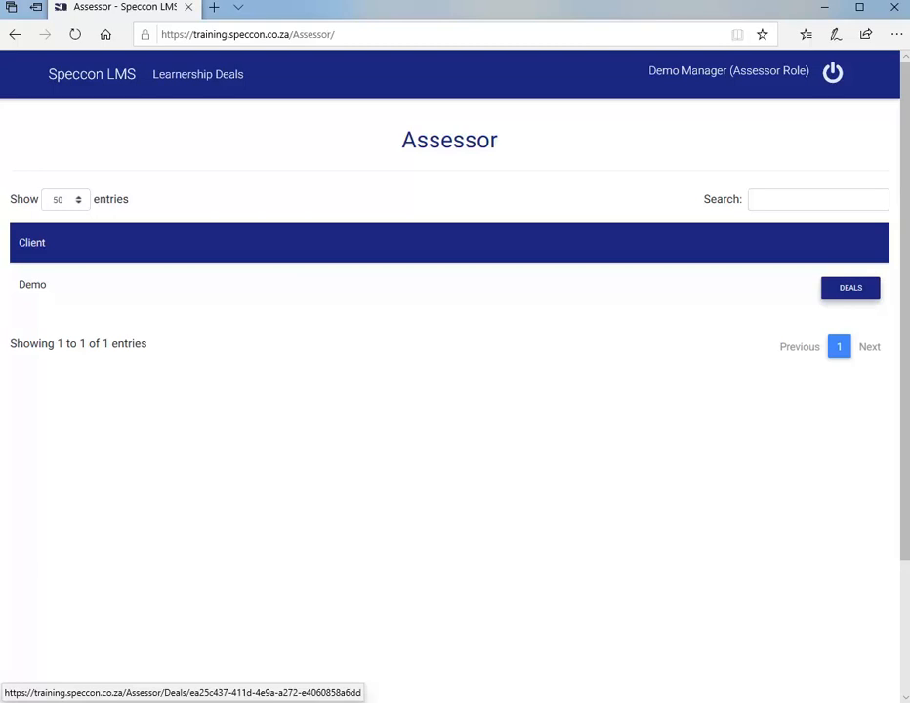
left_click(850, 287)
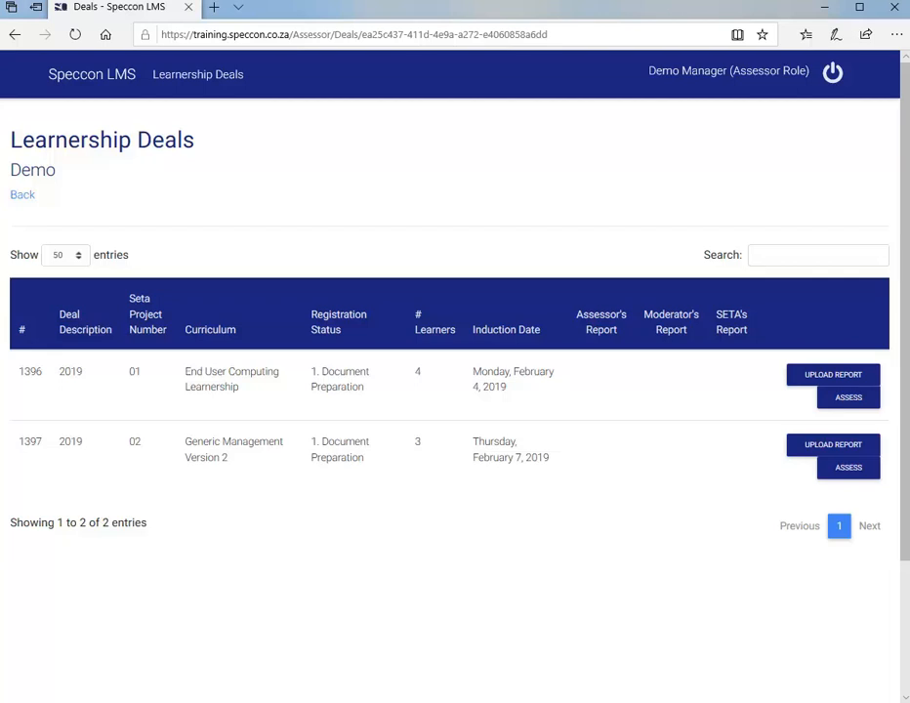
left_click(848, 397)
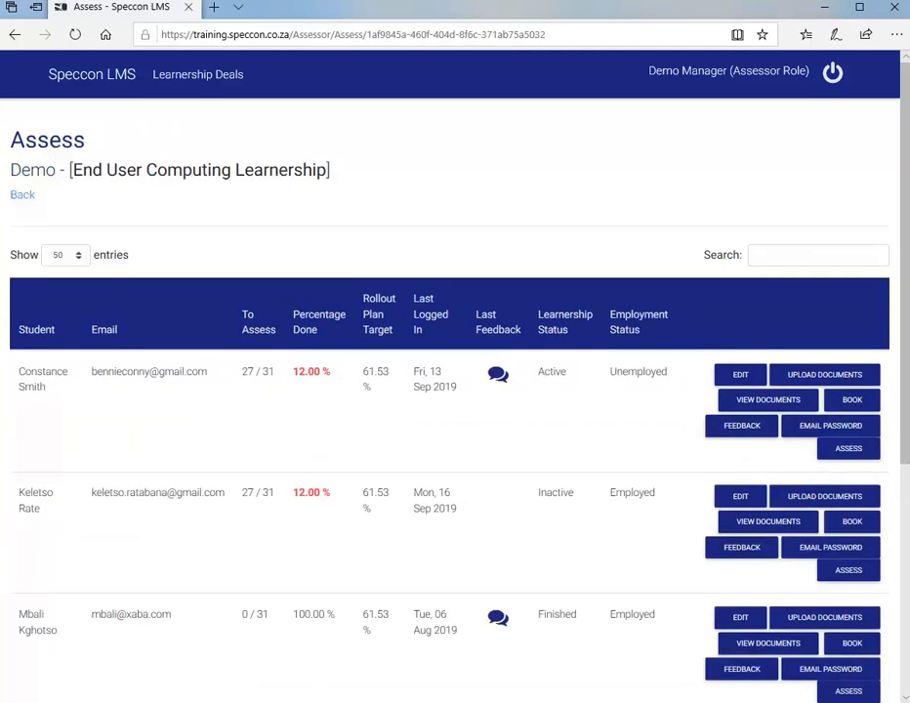
scroll(449, 439, "down", 3)
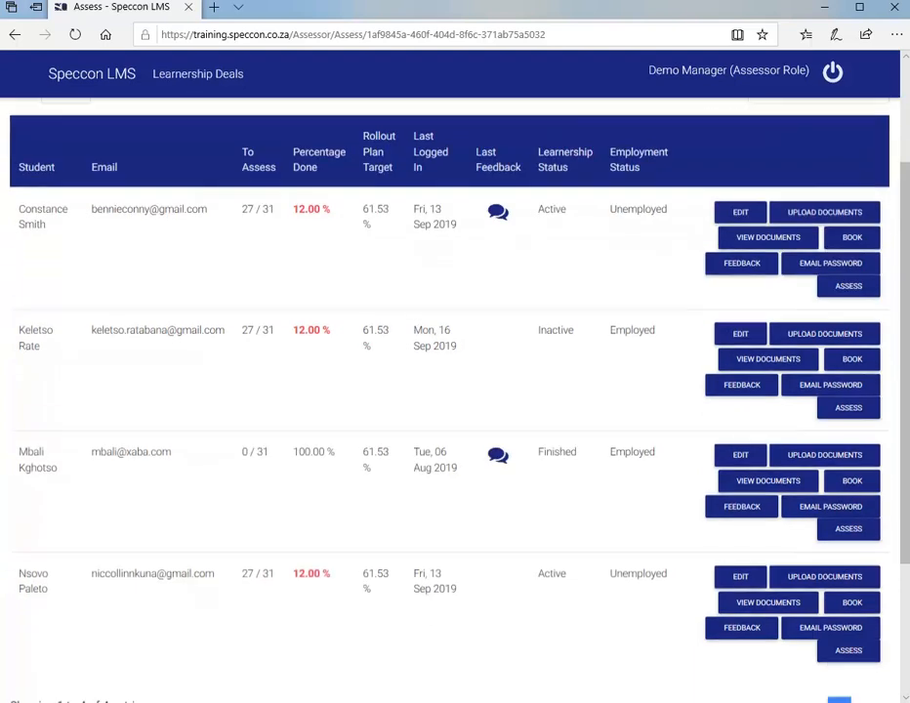
scroll(450, 440, "up", 3)
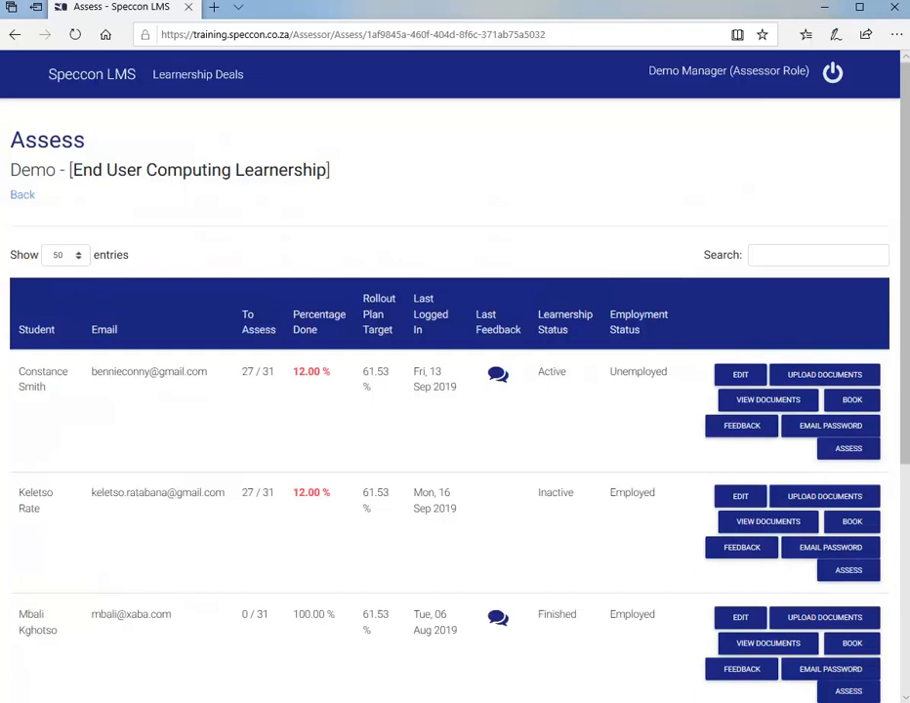
Step: Create feedback reading "you are behind" for the first learner in the End User Computing Learnership and return to the learner list
mouse_move(498, 374)
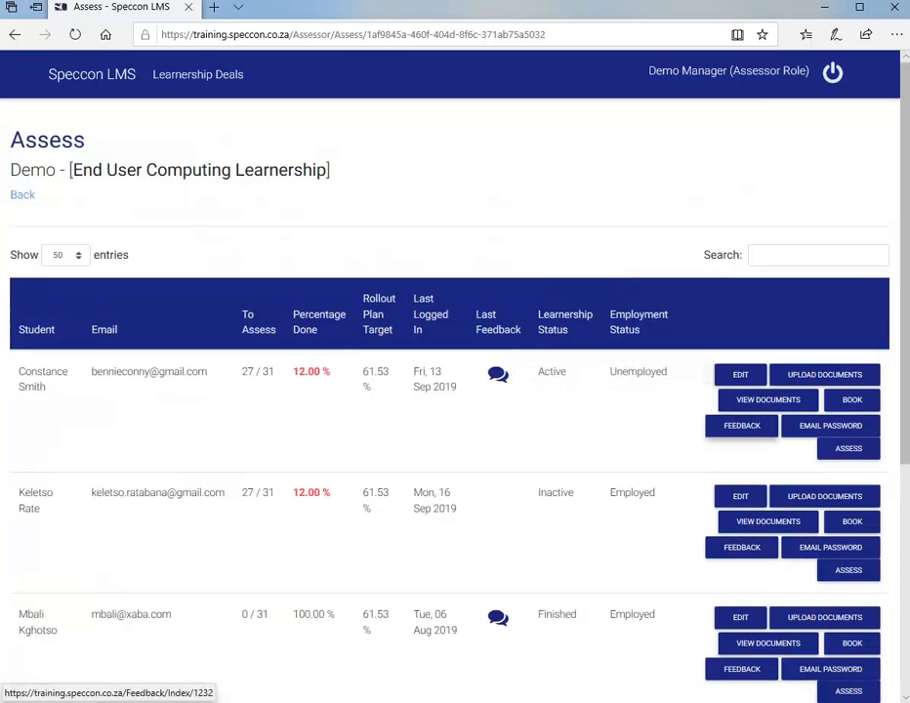
left_click(741, 426)
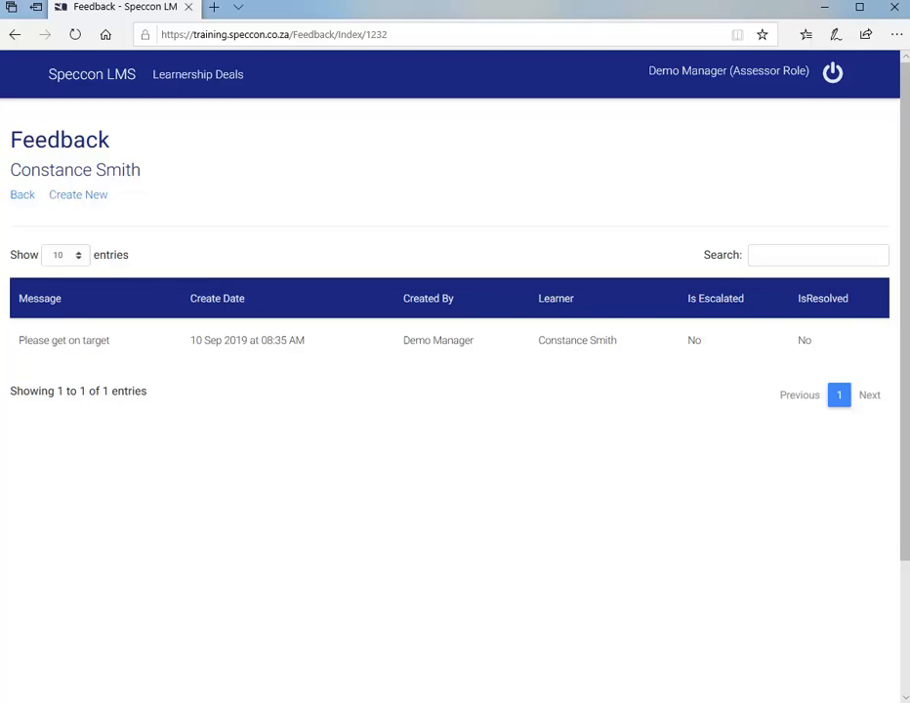
left_click(78, 195)
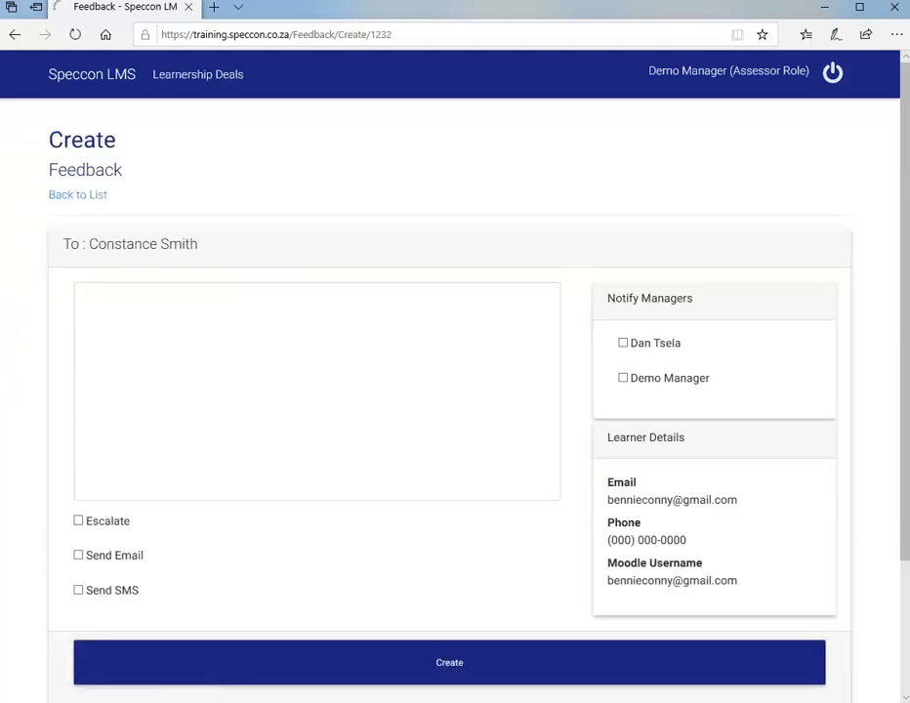
left_click(81, 296)
type("yo")
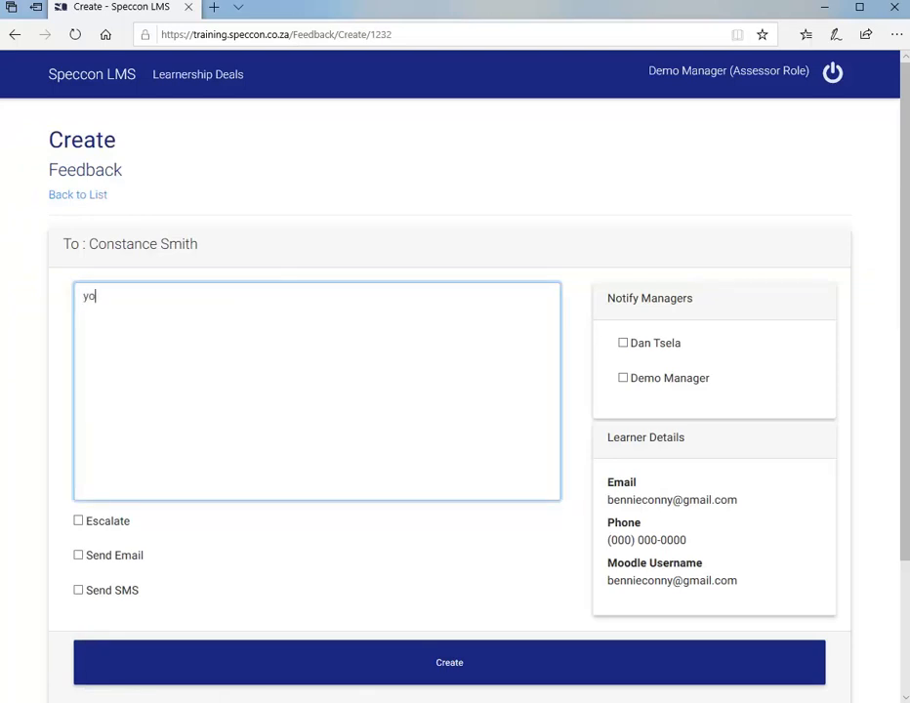
type("u are behind")
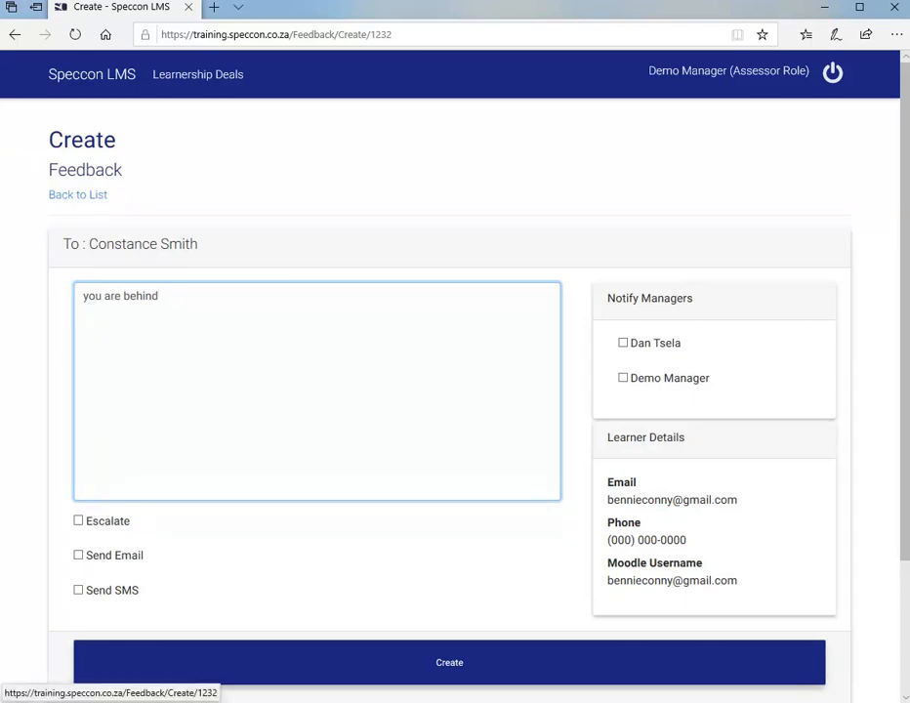
left_click(450, 662)
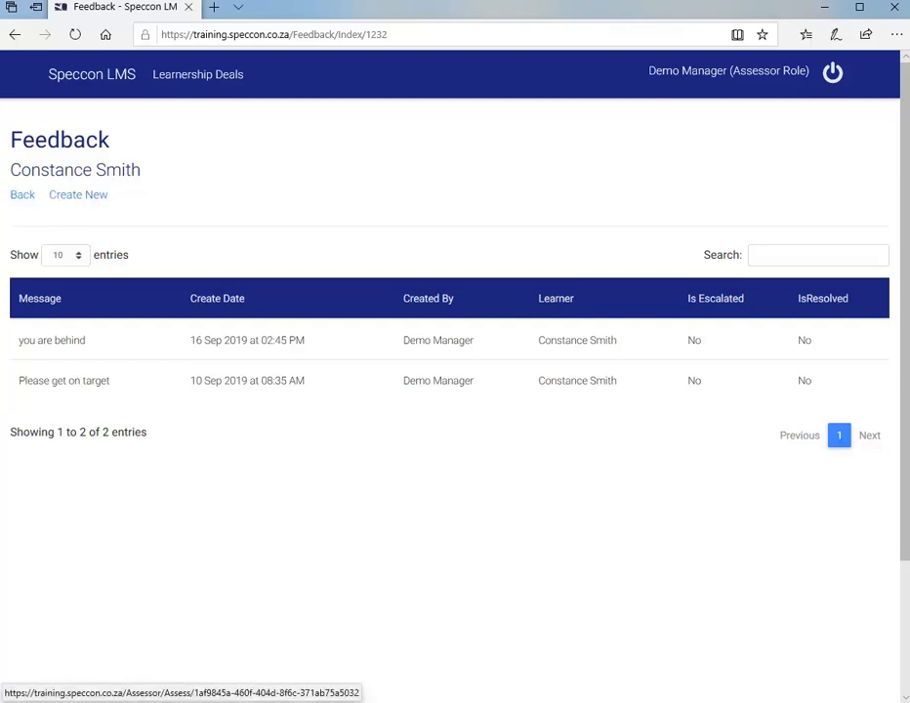
left_click(22, 195)
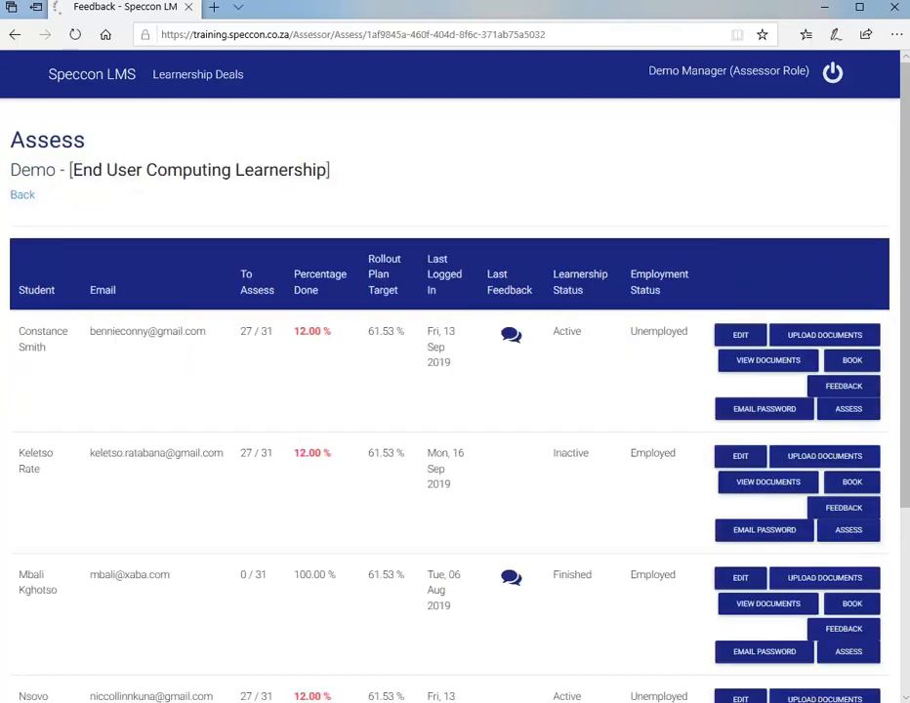
Step: Open the first learner's assessment activities, review the Excel Level 1 assessment form and go back to the activity list
left_click(849, 448)
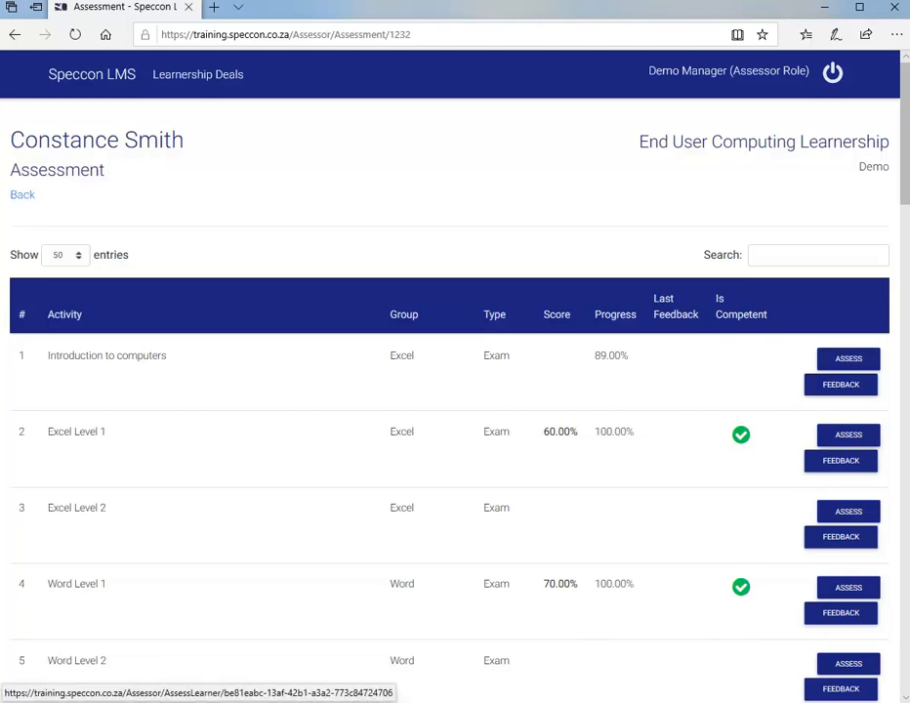
left_click(849, 434)
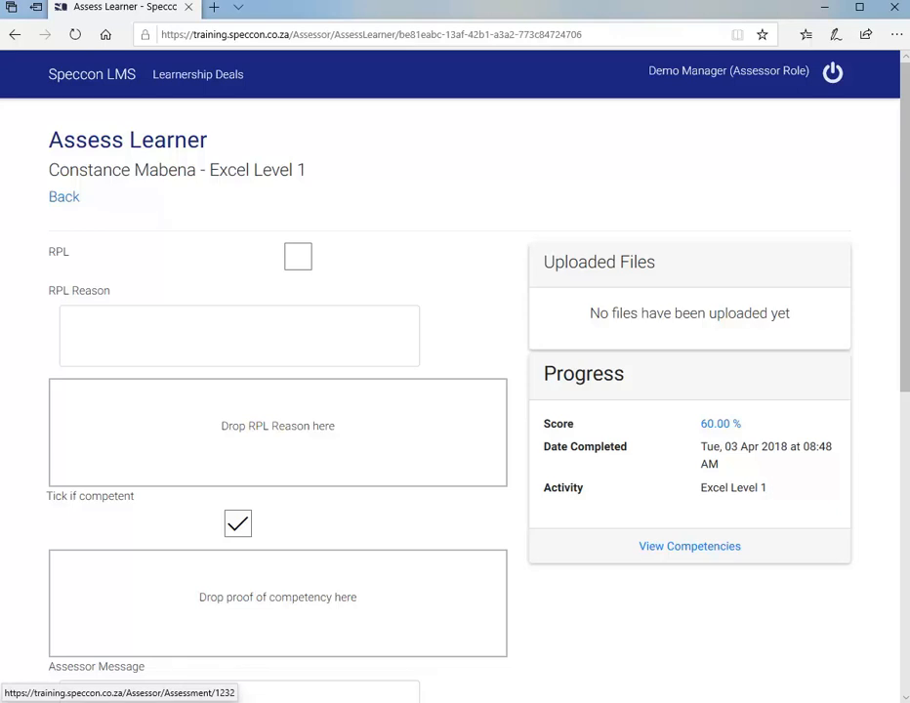
left_click(64, 196)
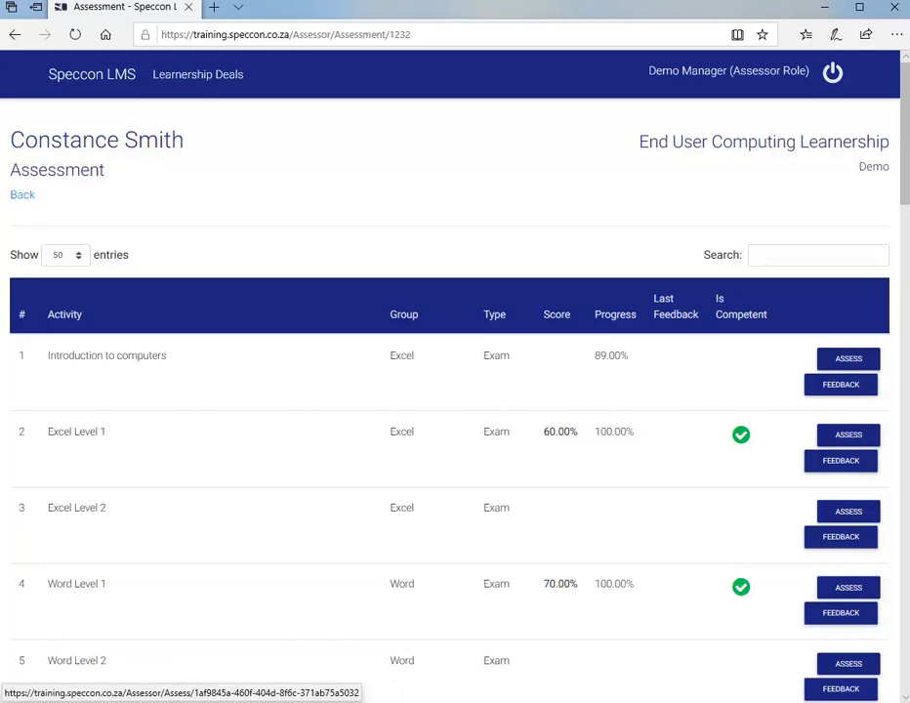
Step: Leave the learner's activity list and switch from the Assessor role to the Manager role
left_click(22, 195)
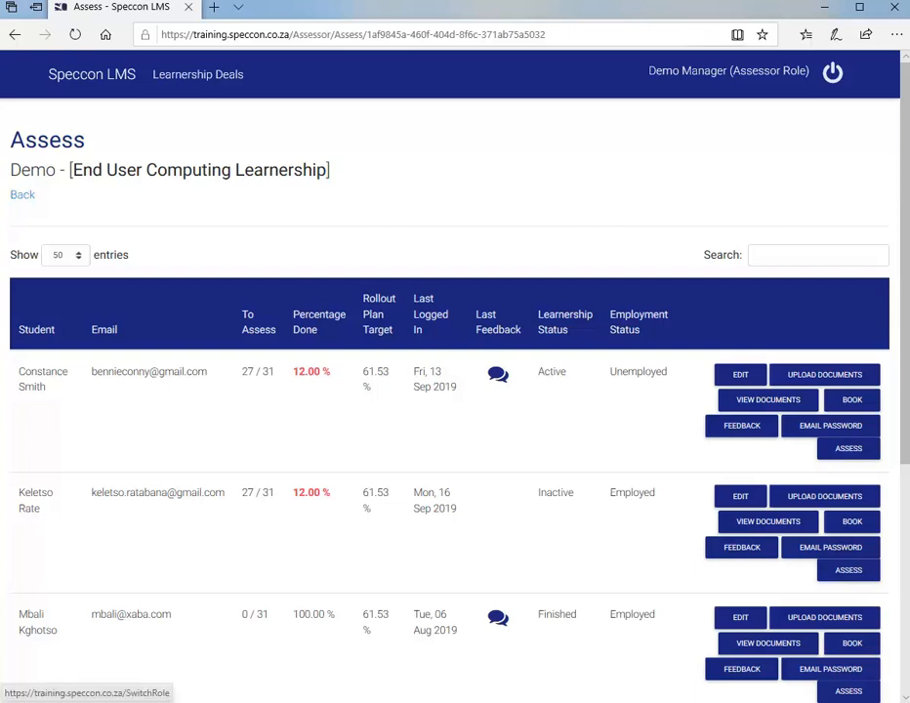
left_click(729, 71)
left_click(479, 206)
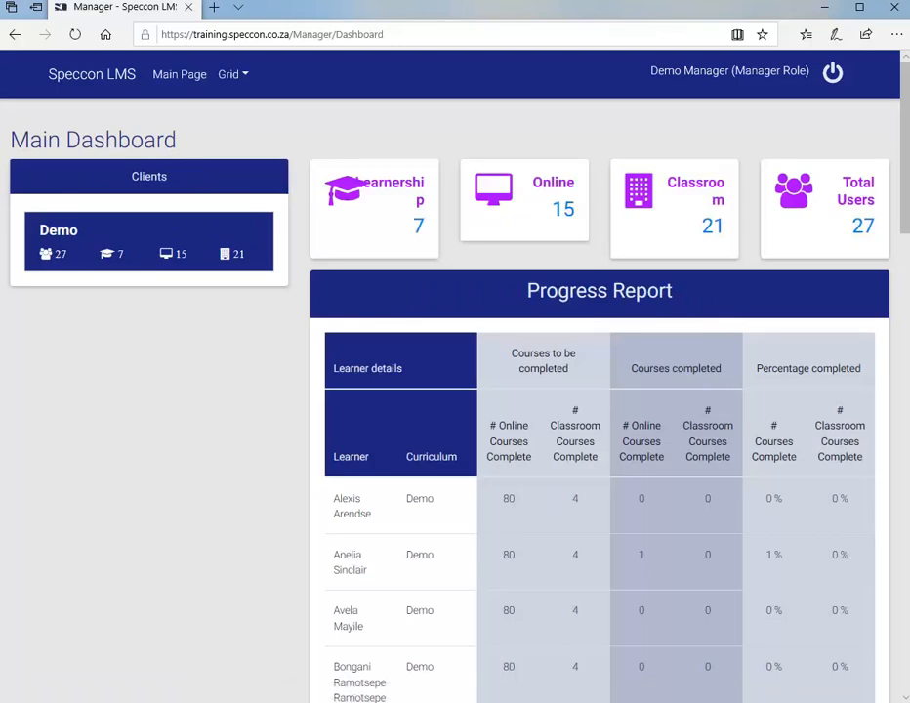
Step: Examine the main dashboard's Progress Report for all learners and its Courses and Curriculum Performance charts
scroll(455, 391, "down", 7)
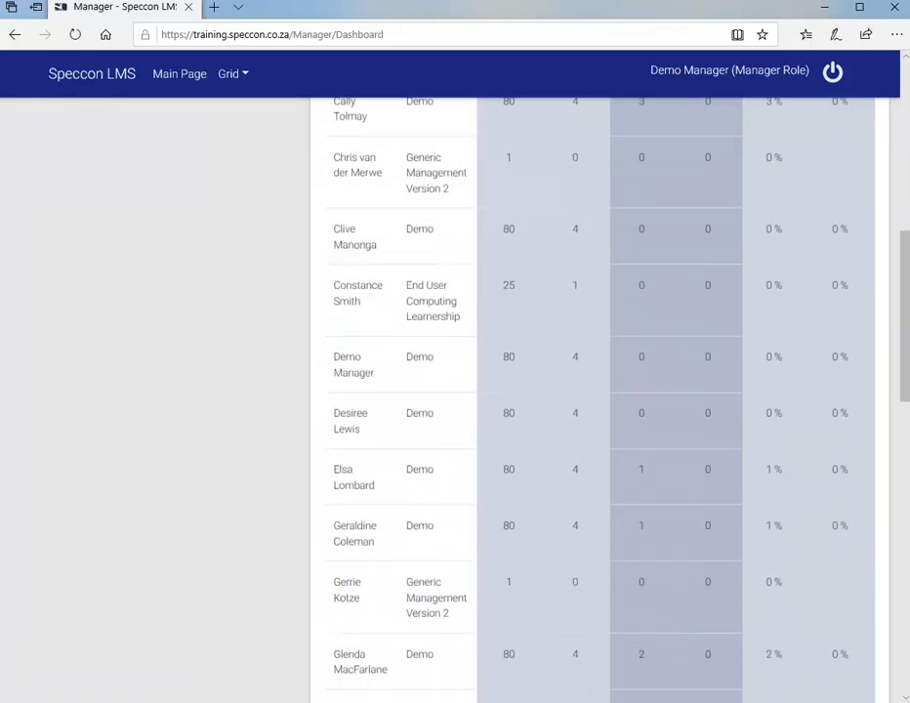
scroll(455, 391, "up", 1)
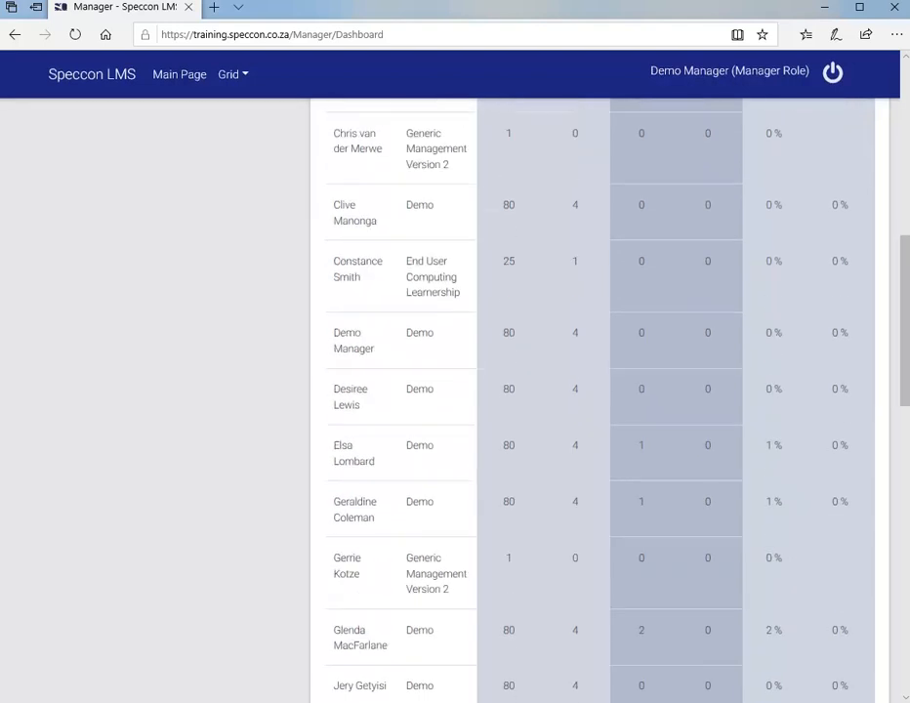
scroll(455, 390, "down", 7)
scroll(455, 391, "down", 2)
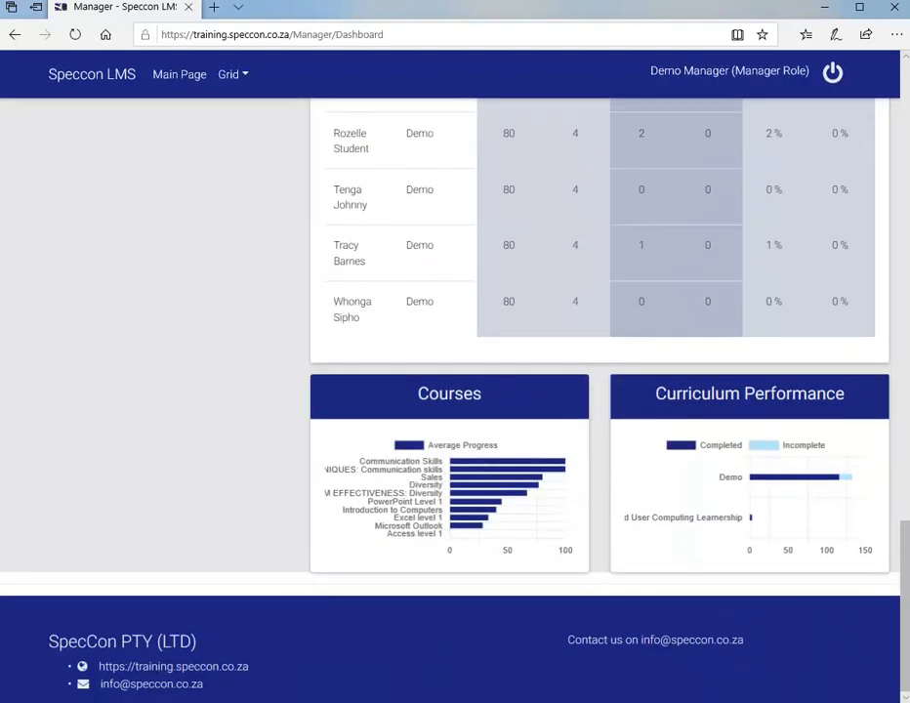
scroll(455, 391, "up", 2)
scroll(455, 391, "up", 10)
scroll(455, 391, "down", 1)
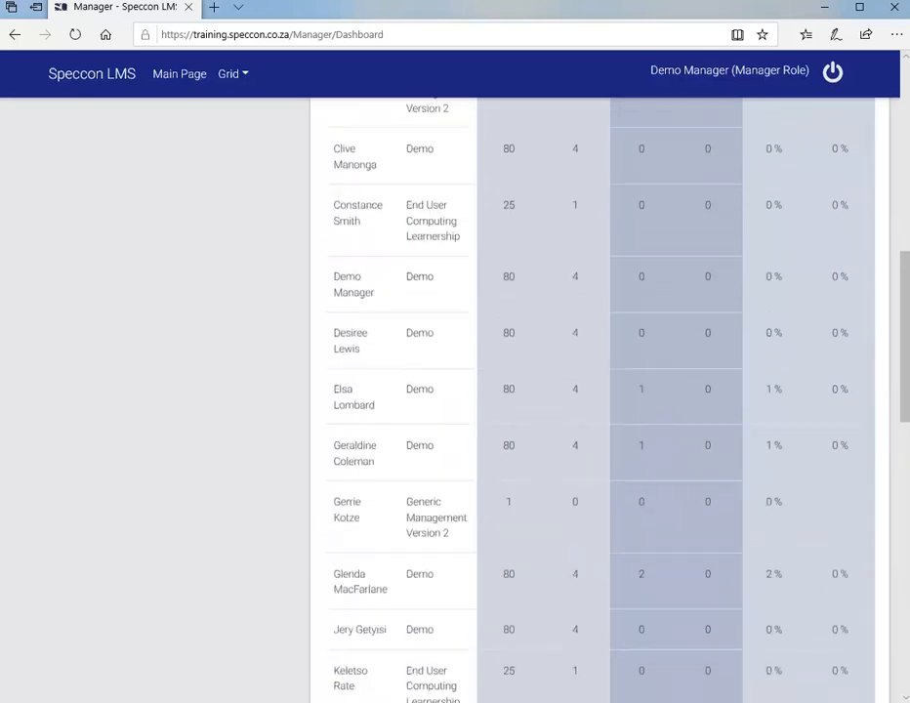
scroll(455, 391, "up", 2)
scroll(455, 390, "down", 1)
scroll(455, 391, "up", 5)
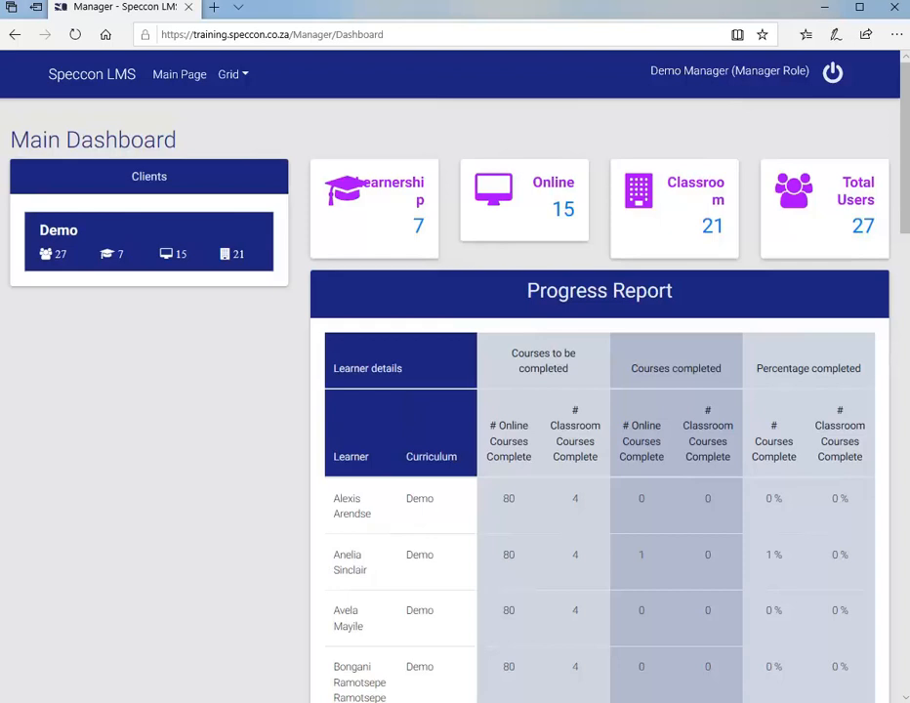
scroll(455, 390, "down", 15)
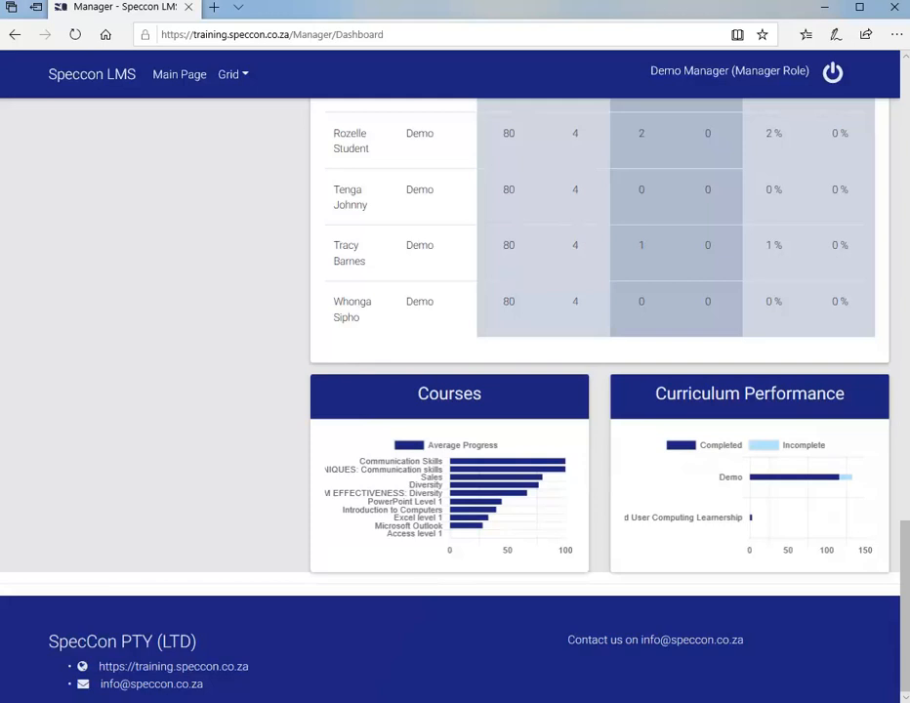
scroll(414, 295, "up", 10)
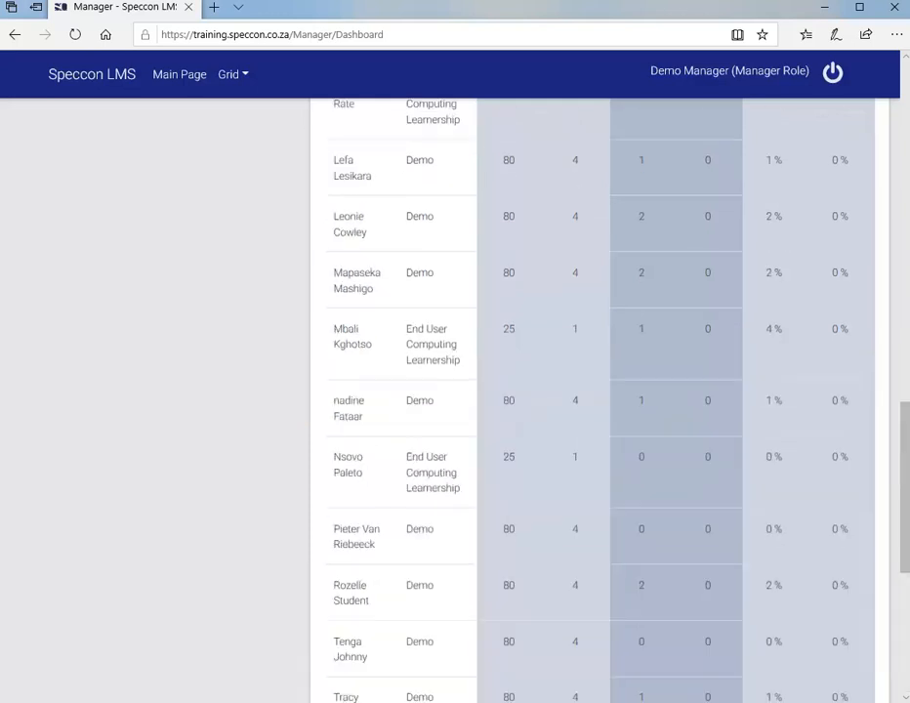
scroll(414, 296, "up", 6)
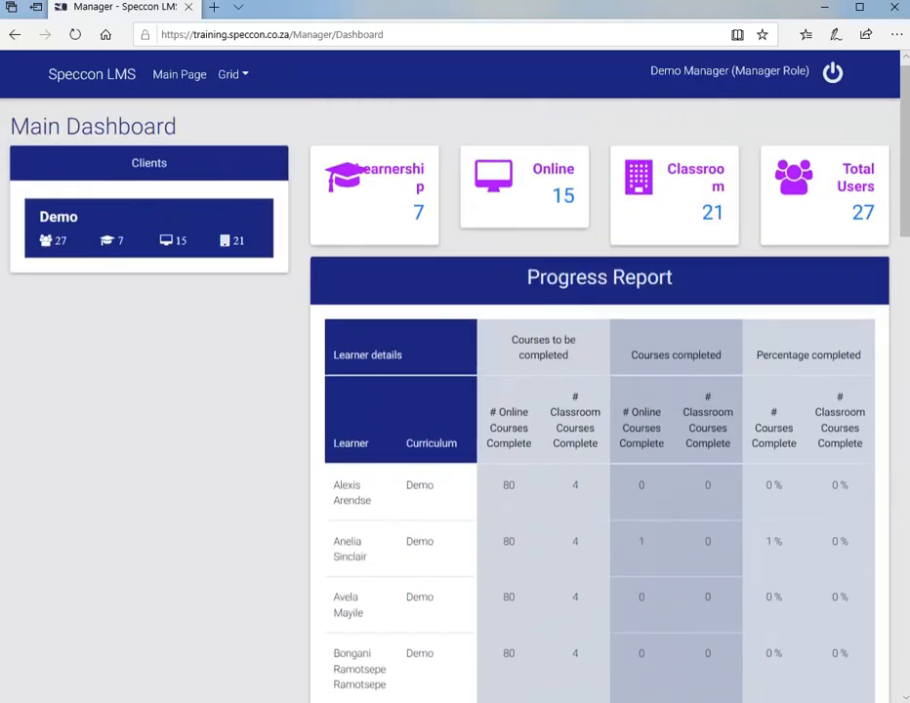
Step: Open the Learnerships overview and review the linked curricula and the Delegates on Learnerships table
left_click(418, 226)
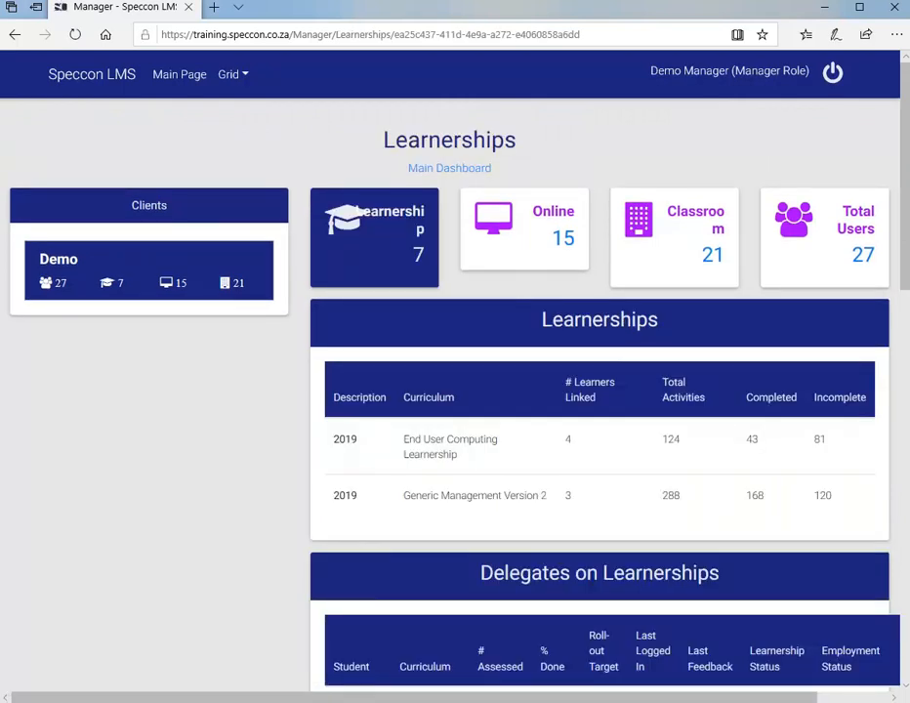
scroll(599, 410, "down", 3)
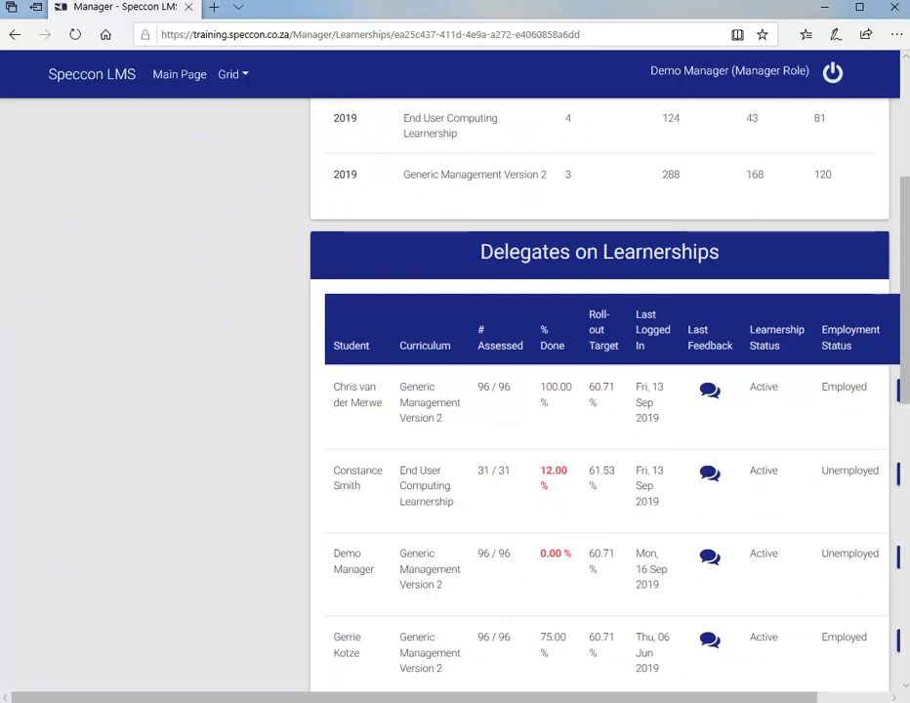
scroll(674, 391, "up", 3)
Step: Open the Health and Safety event in the Classroom Training overview and review its delegates' attendance, assessment and feedback scores
left_click(674, 234)
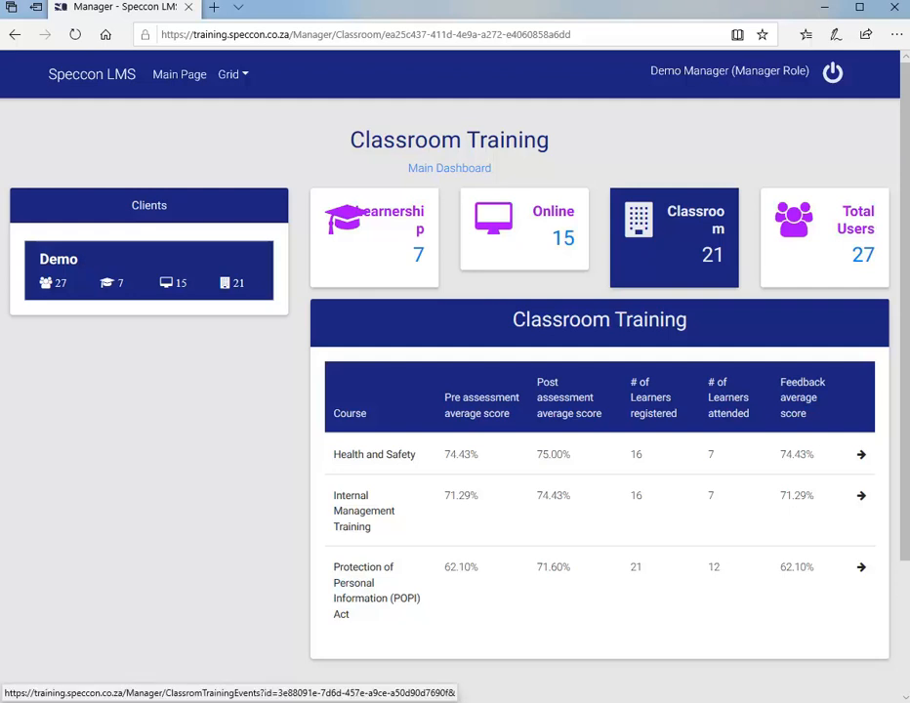
left_click(861, 455)
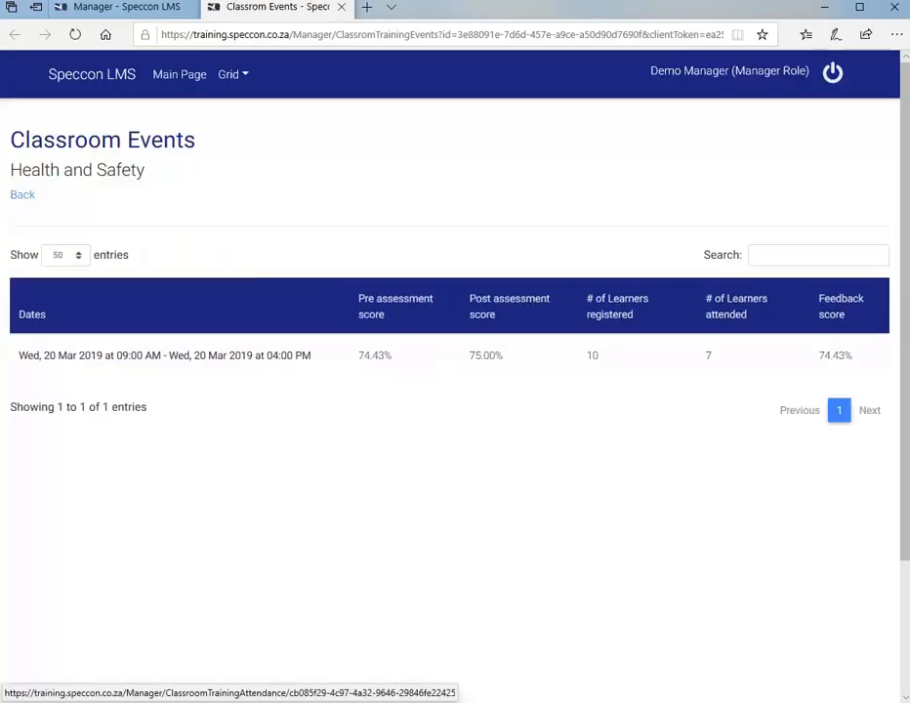
left_click(164, 356)
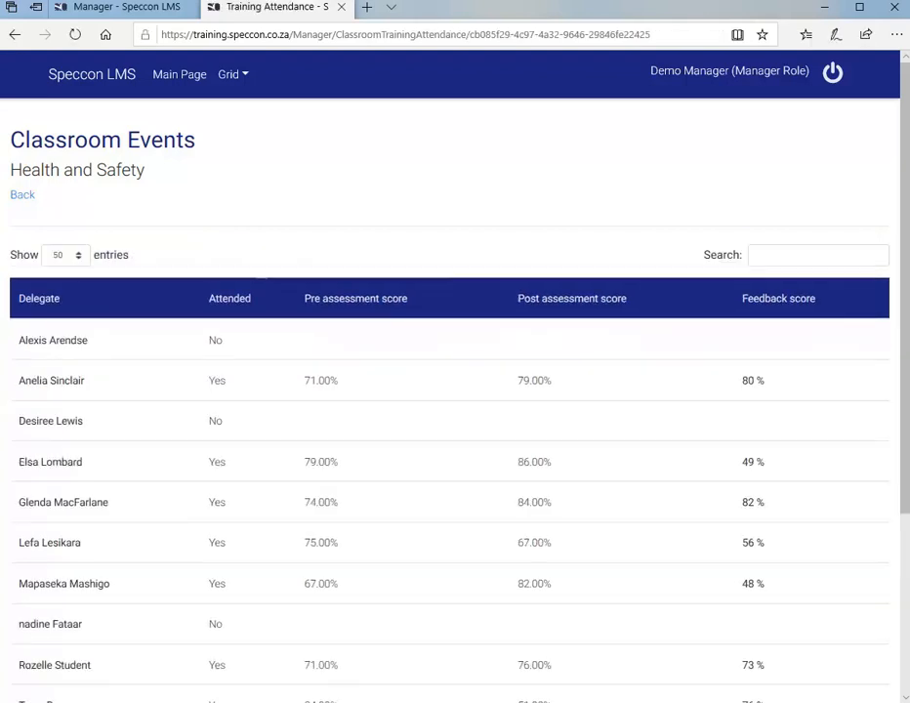
scroll(455, 390, "down", 2)
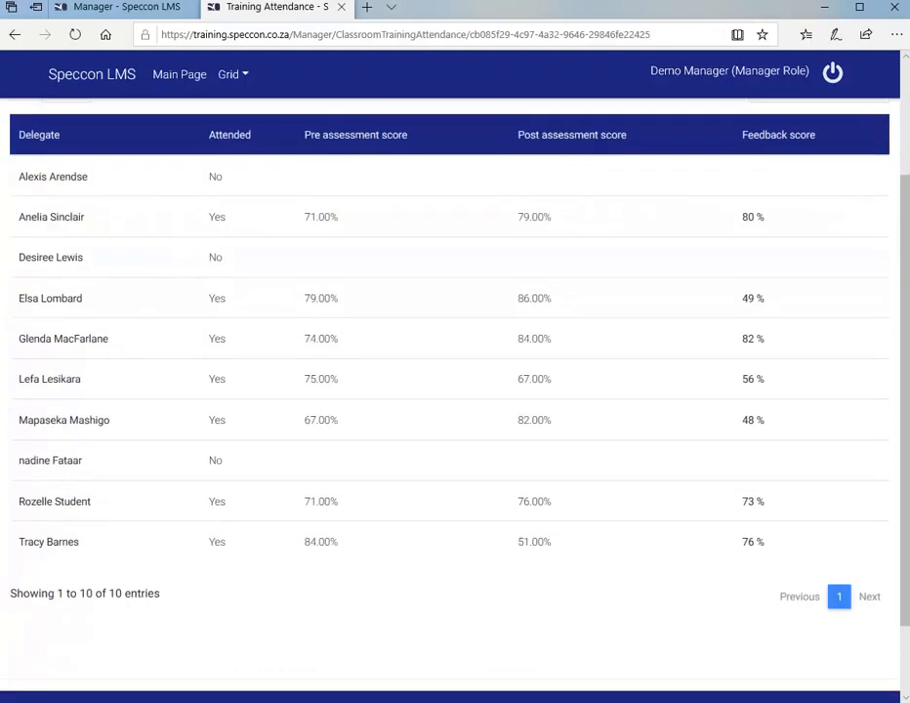
scroll(455, 390, "up", 2)
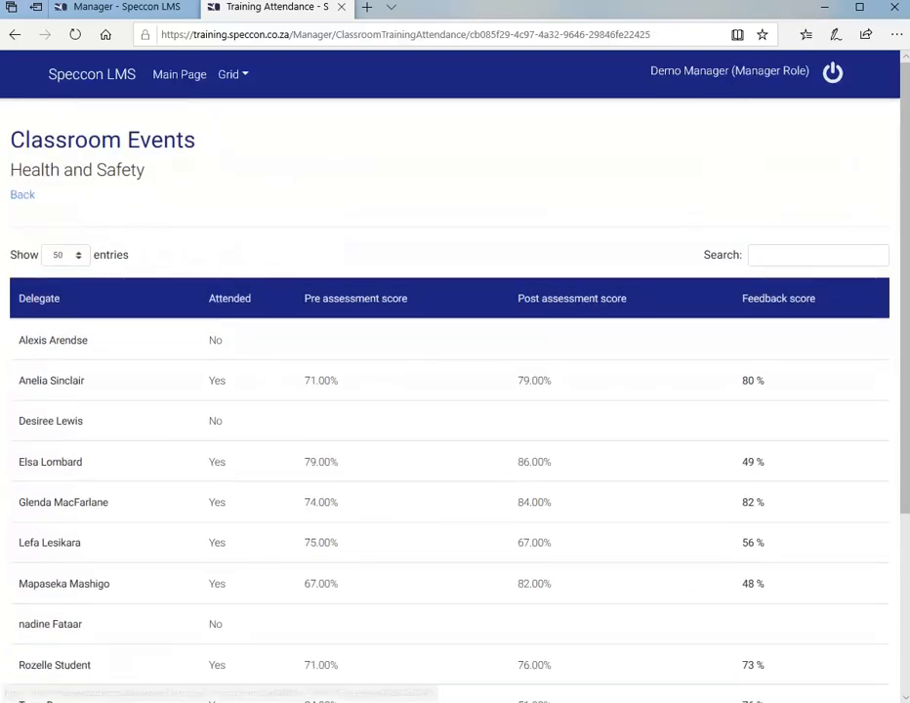
Step: Leave the classroom event, view the Demo client's Learners grid with its column filters and close that grid's tab
left_click(23, 195)
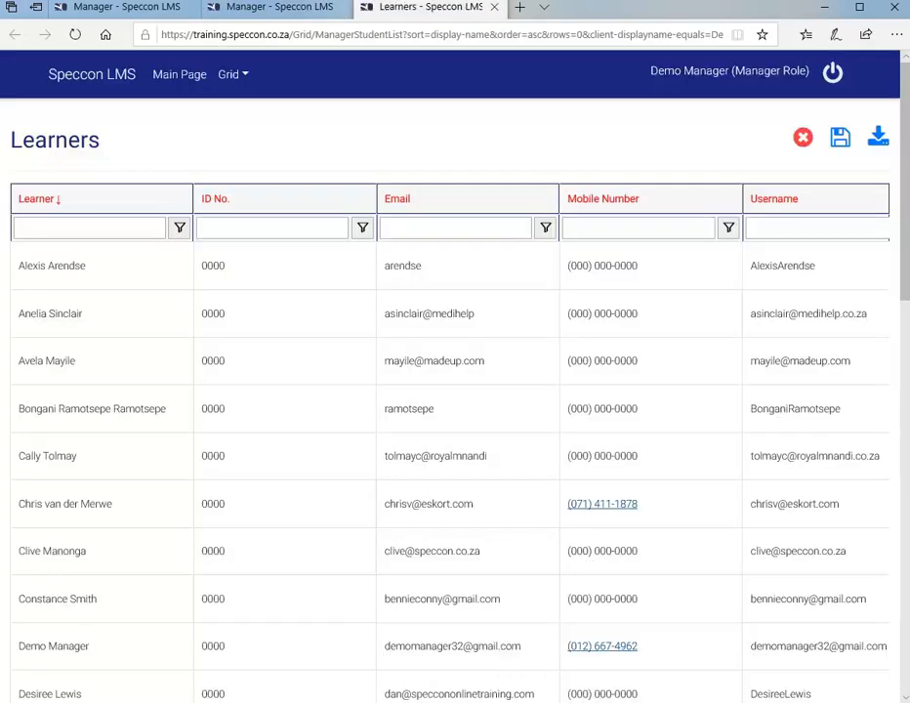
left_click(456, 227)
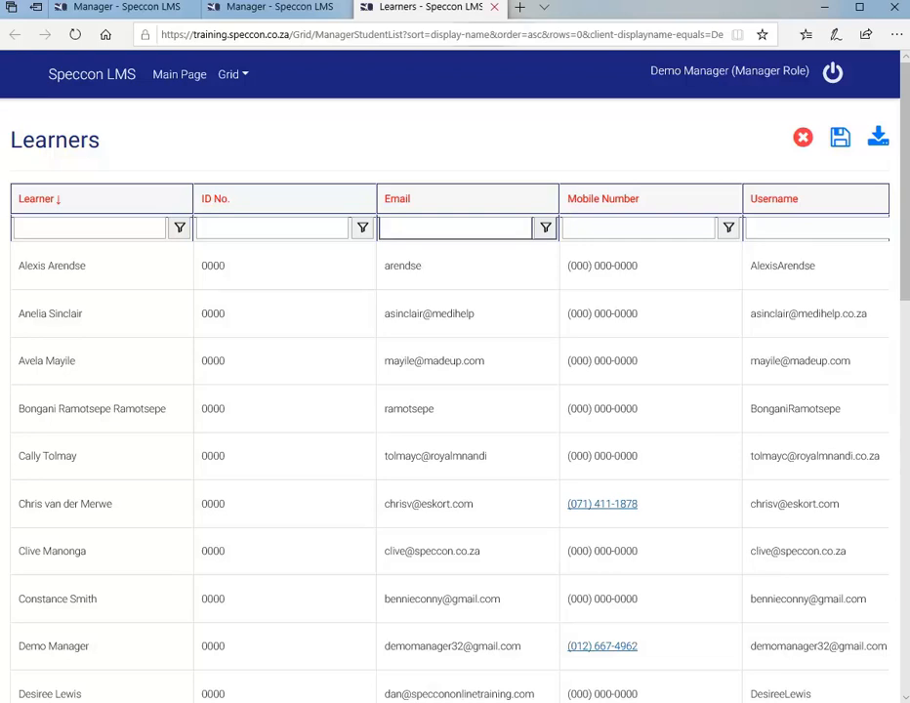
key("ctrl+w")
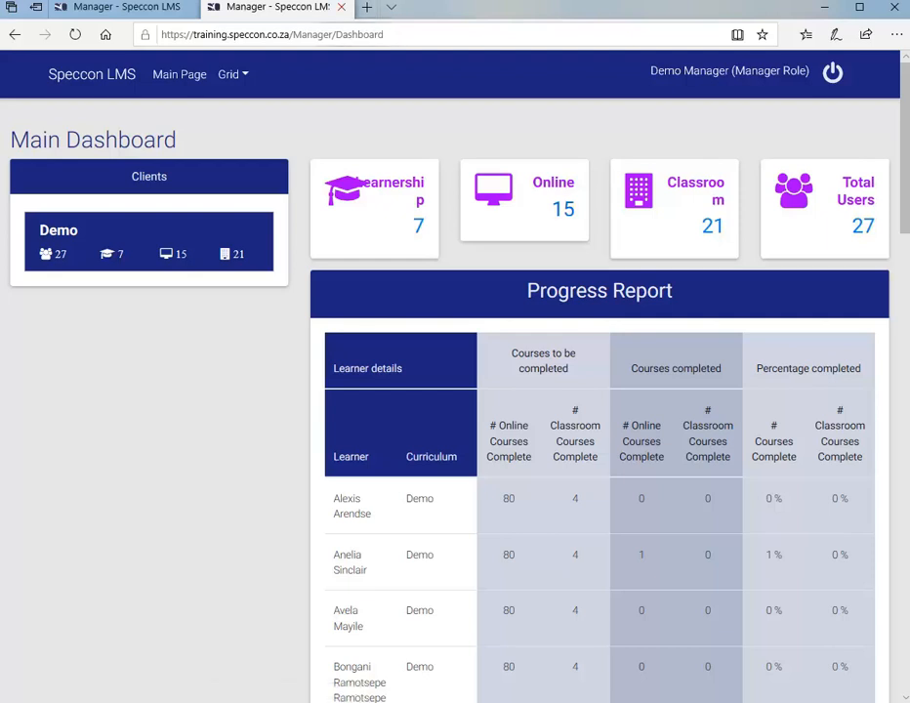